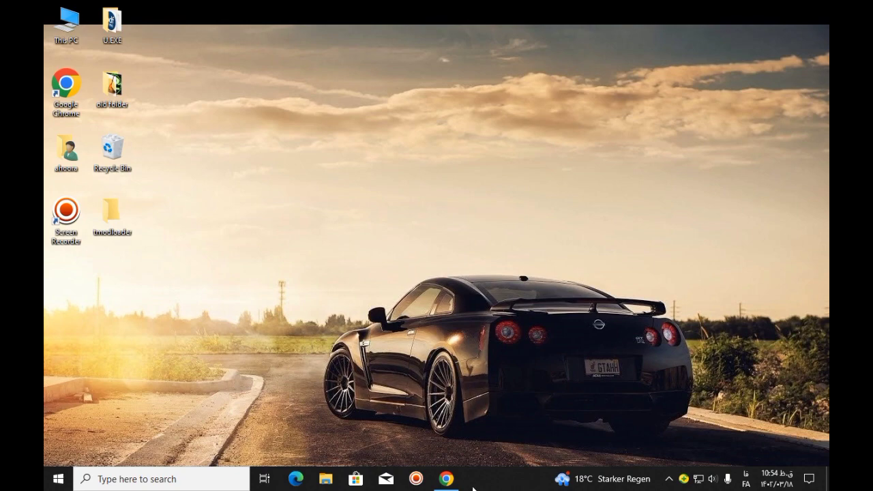
Switch to Chrome, open the official tmodloader.net site from the Google results and go to its releases page
{"action": "left_click", "coordinate": [446, 478]}
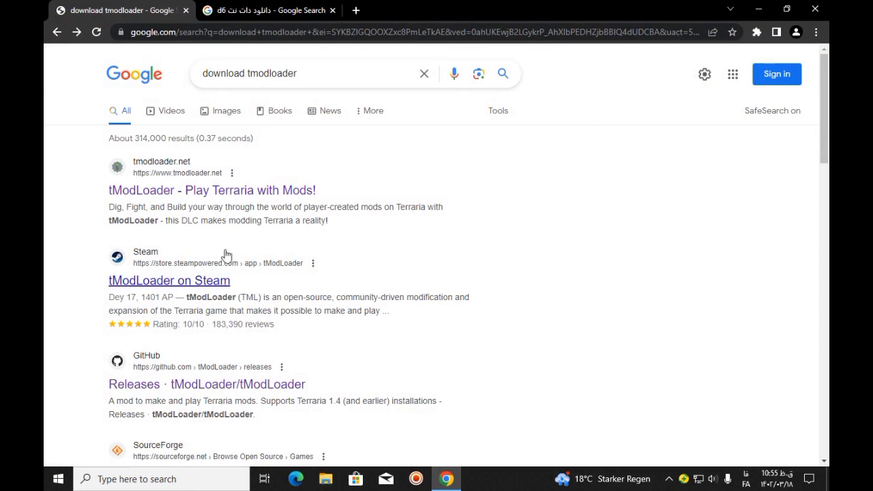
{"action": "left_click", "coordinate": [233, 191]}
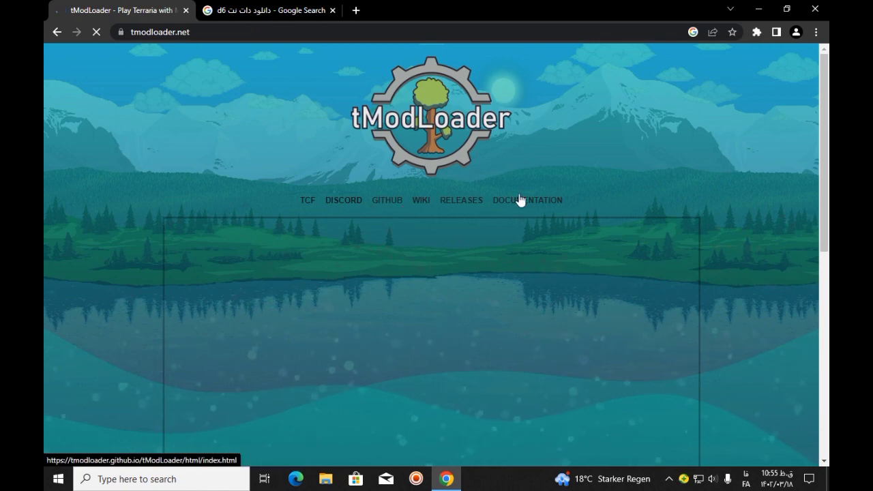
{"action": "left_click", "coordinate": [456, 202]}
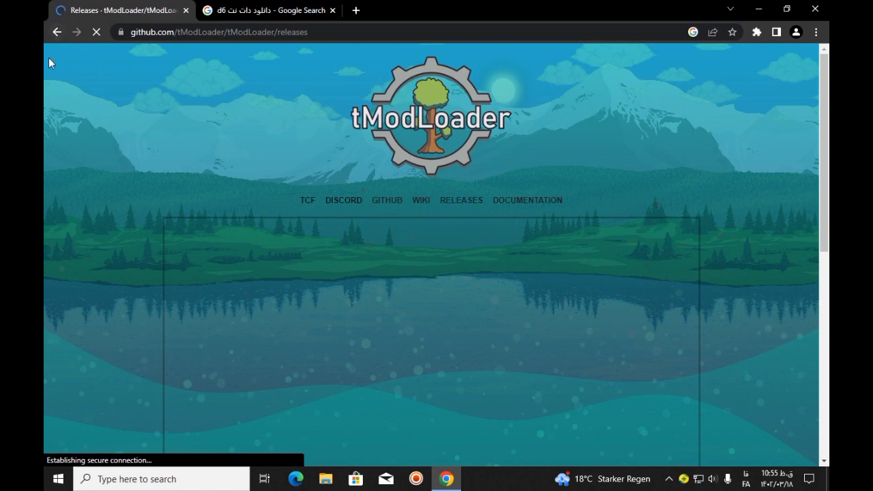
Look over the rest of the tModLoader homepage and its player guide, and return to the Google results
{"action": "left_click", "coordinate": [58, 32]}
{"action": "scroll", "coordinate": [396, 225], "scroll_direction": "down", "scroll_amount": 10}
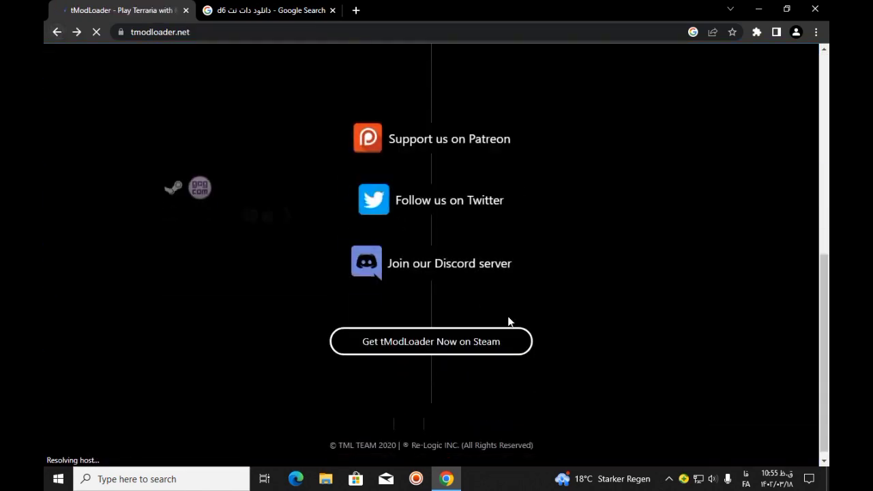
{"action": "scroll", "coordinate": [495, 246], "scroll_direction": "up", "scroll_amount": 2}
{"action": "left_click", "coordinate": [574, 272]}
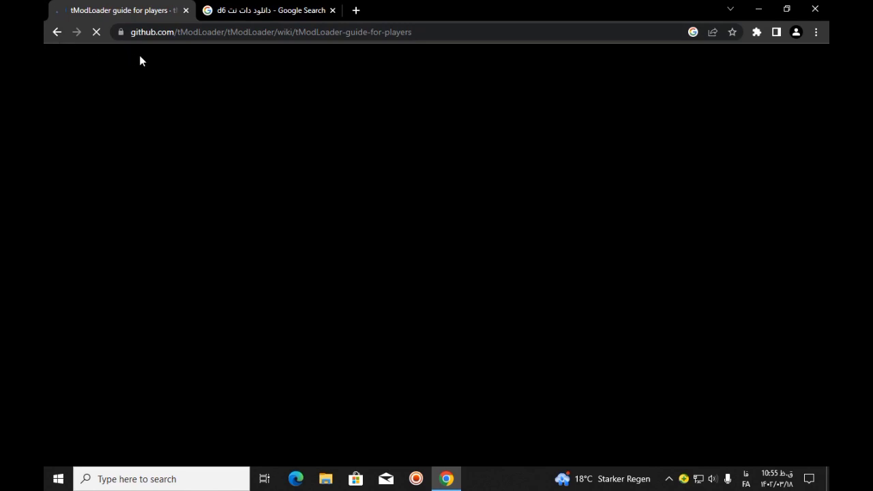
{"action": "left_click", "coordinate": [54, 33]}
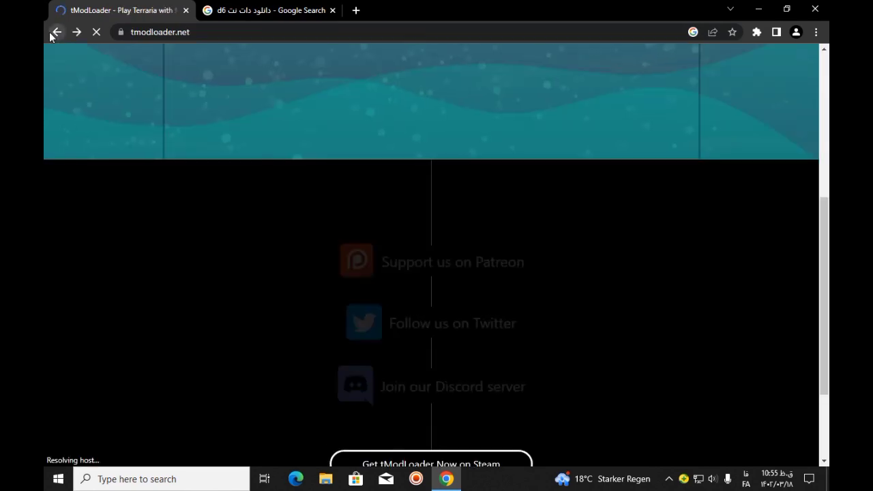
{"action": "left_click", "coordinate": [55, 33]}
Open the SourceForge tModLoader download page from the Google results and look it over
{"action": "scroll", "coordinate": [218, 279], "scroll_direction": "down", "scroll_amount": 3}
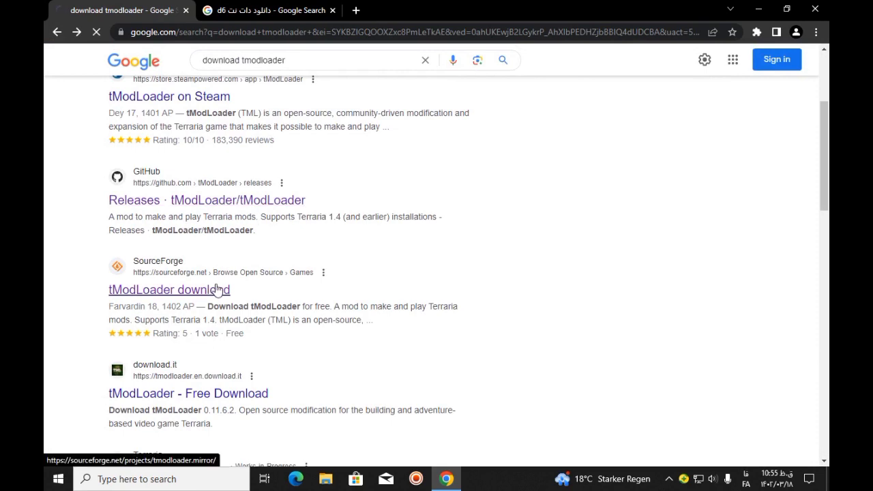
{"action": "left_click", "coordinate": [217, 290]}
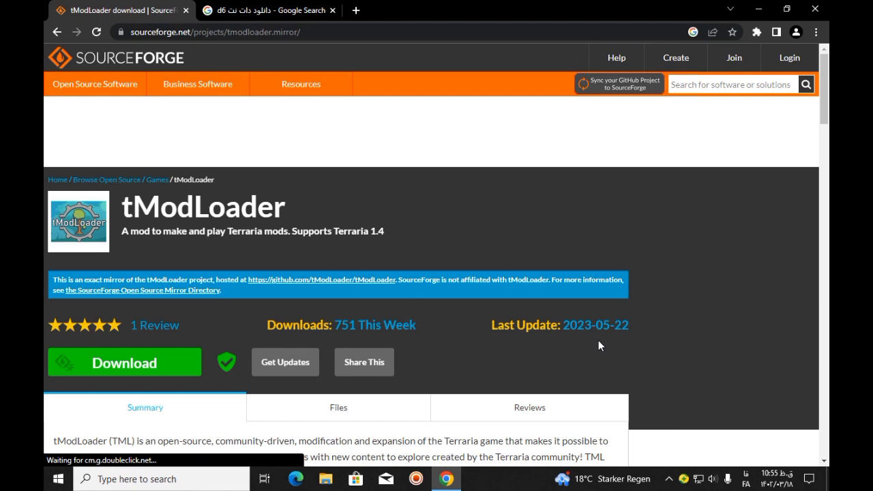
{"action": "scroll", "coordinate": [598, 346], "scroll_direction": "down", "scroll_amount": 4}
{"action": "scroll", "coordinate": [564, 348], "scroll_direction": "up", "scroll_amount": 4}
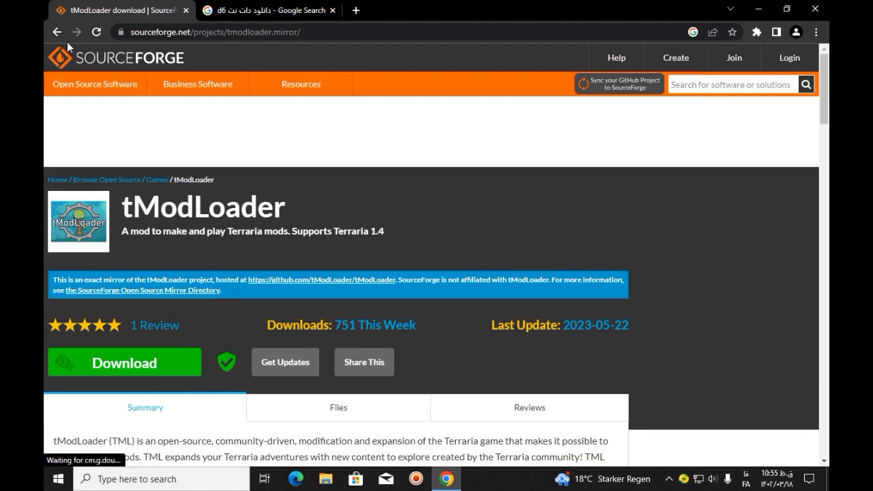
Move tModLoader.zip out of "old folder" onto the desktop and close that folder
{"action": "left_click", "coordinate": [759, 9]}
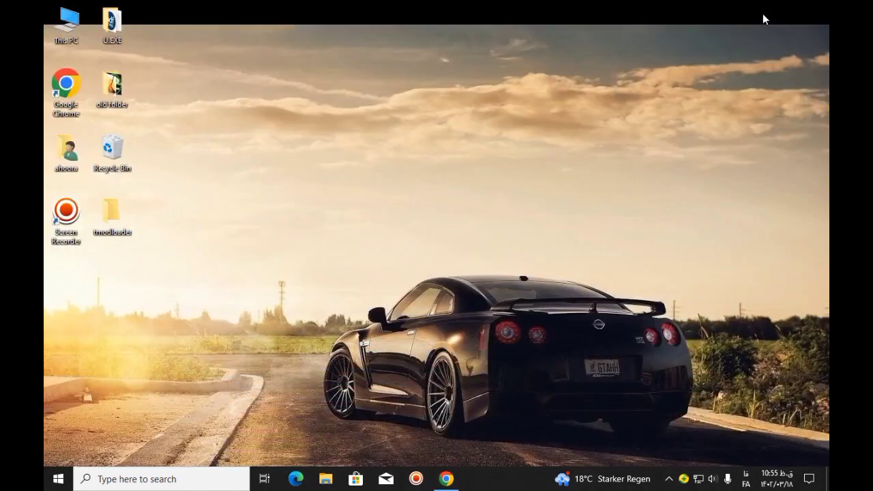
{"action": "double_click", "coordinate": [119, 102]}
{"action": "scroll", "coordinate": [634, 210], "scroll_direction": "down", "scroll_amount": 1}
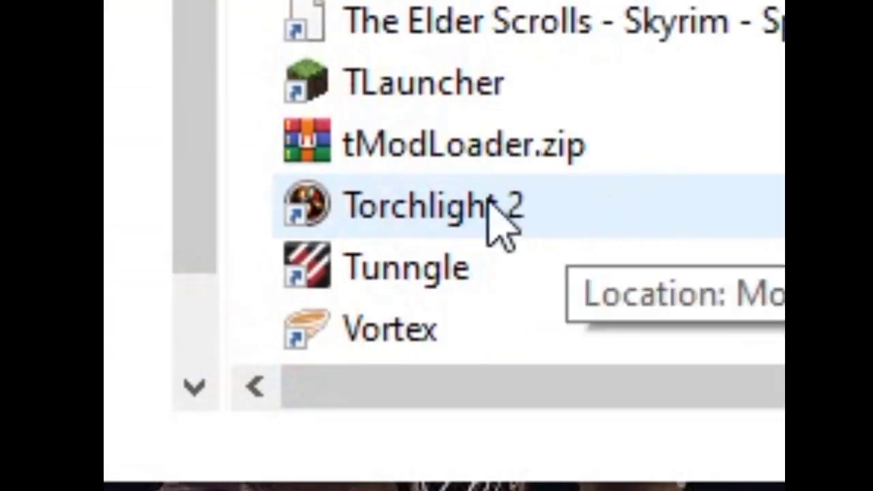
{"action": "left_click", "coordinate": [405, 156]}
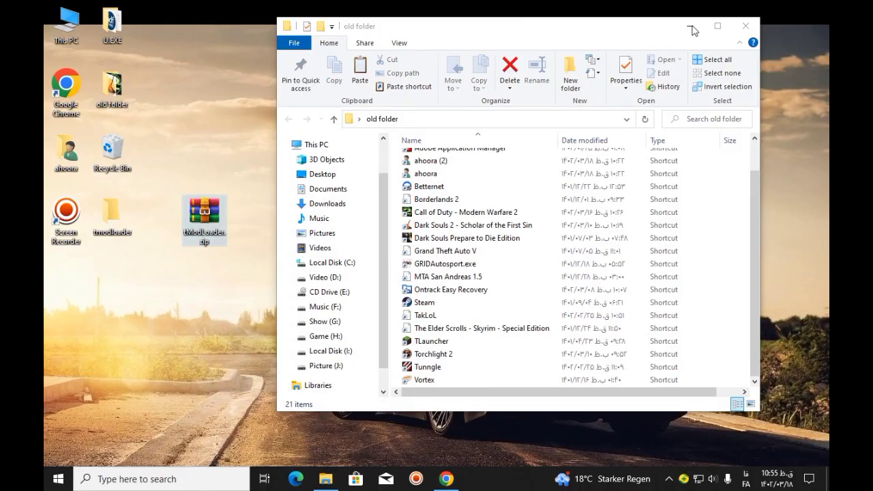
{"action": "left_click", "coordinate": [746, 26]}
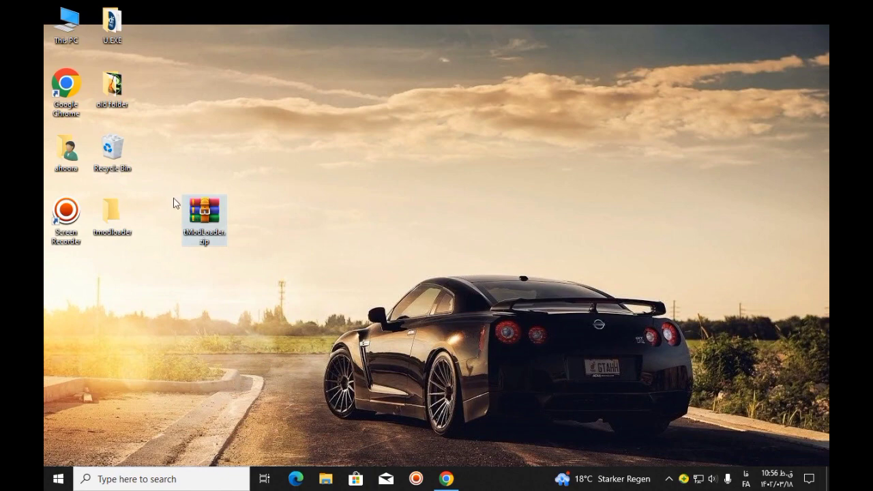
Move tModLoader.zip from the desktop into the tmodloader folder
{"action": "left_click_drag", "start_coordinate": [210, 218], "coordinate": [164, 220]}
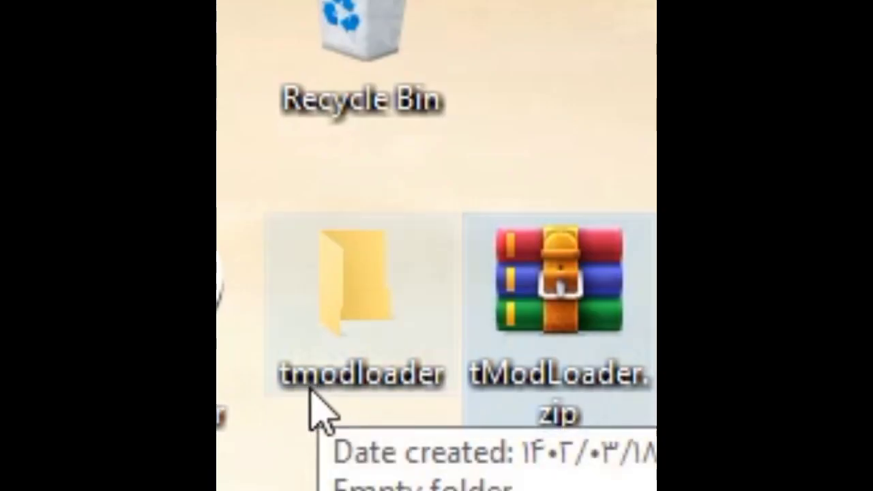
{"action": "left_click_drag", "start_coordinate": [547, 295], "coordinate": [488, 294]}
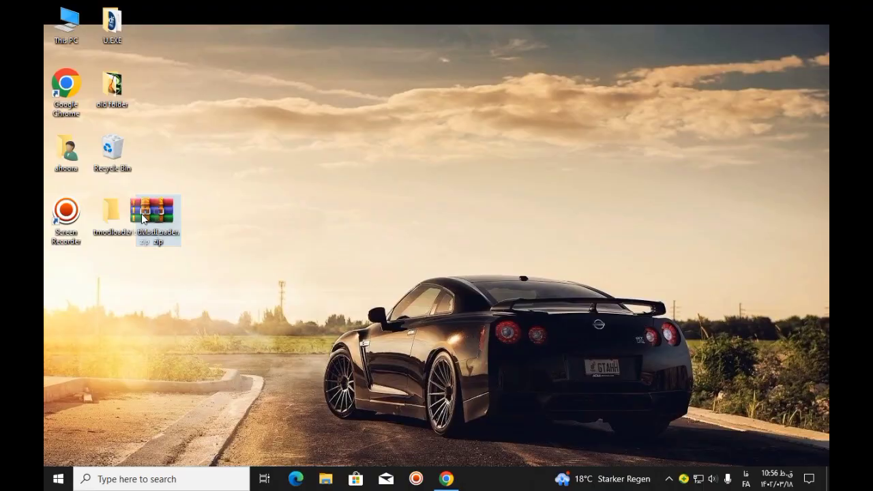
{"action": "left_click_drag", "start_coordinate": [141, 213], "coordinate": [116, 213]}
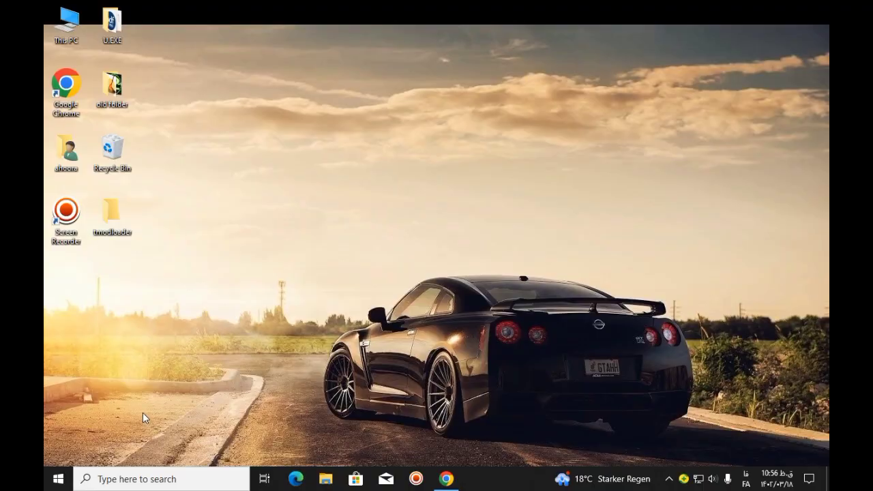
Extract the contents of tModLoader.zip inside the tmodloader folder and close the folder window
{"action": "double_click", "coordinate": [113, 213]}
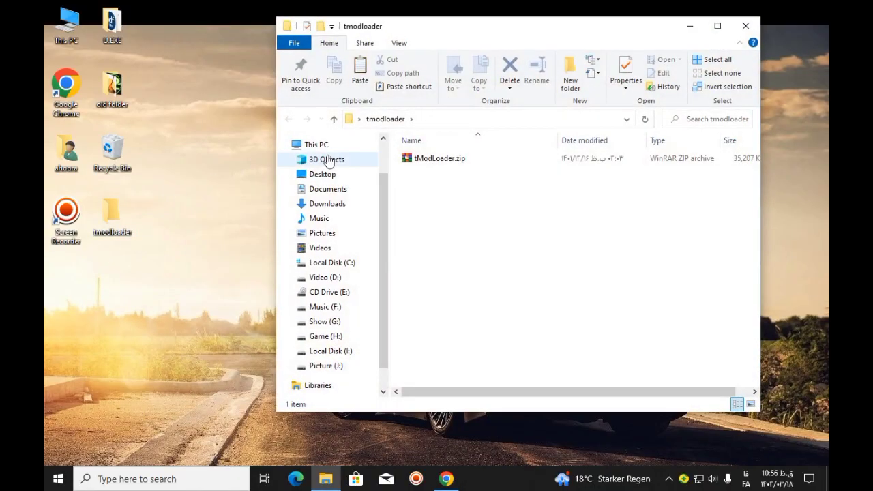
{"action": "double_click", "coordinate": [439, 159]}
{"action": "key", "text": "shift+F10"}
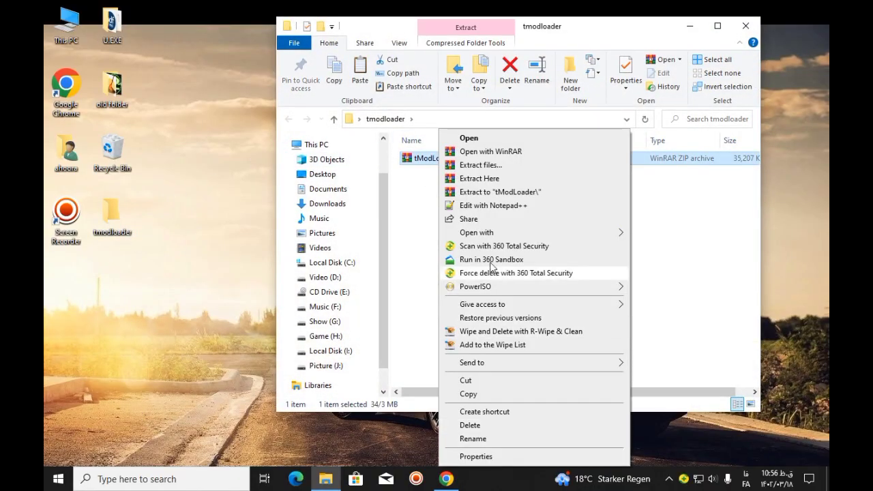
{"action": "left_click", "coordinate": [486, 193]}
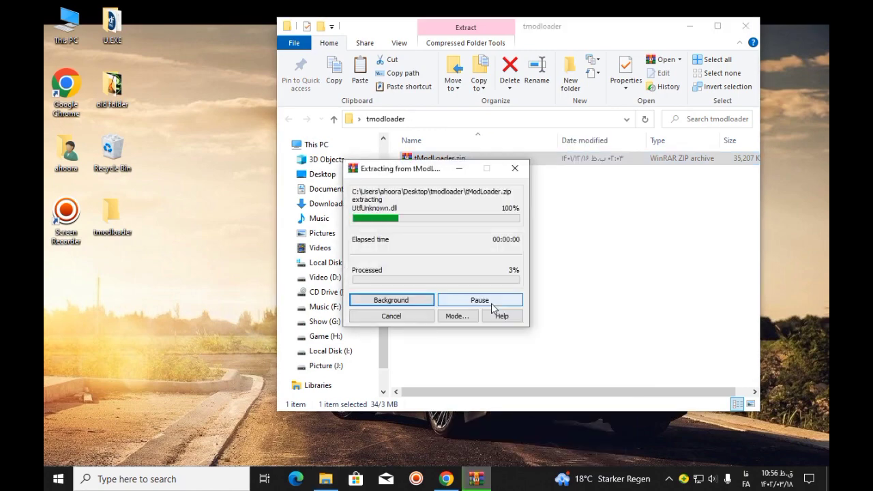
{"action": "left_click", "coordinate": [745, 26]}
Move the tmodloader folder from the desktop into the GOG games folder on drive Show (G:), alongside the Terraria folder
{"action": "right_click", "coordinate": [112, 224]}
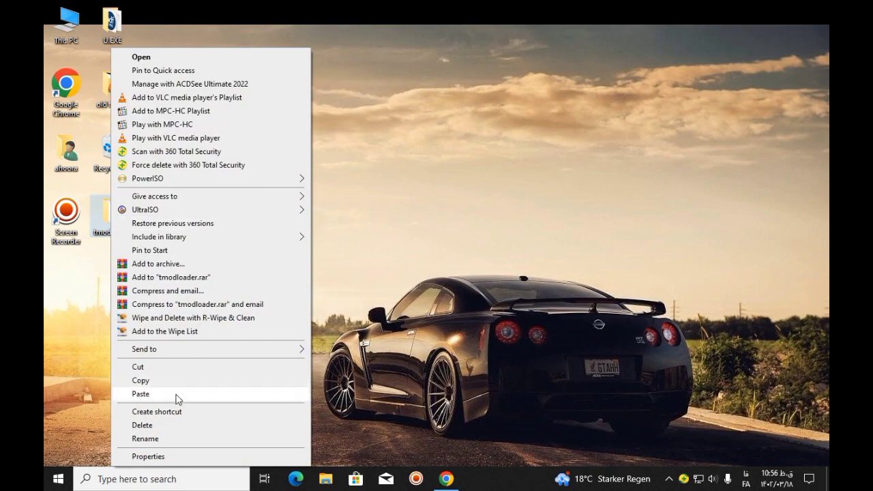
{"action": "left_click", "coordinate": [161, 374]}
{"action": "double_click", "coordinate": [67, 20]}
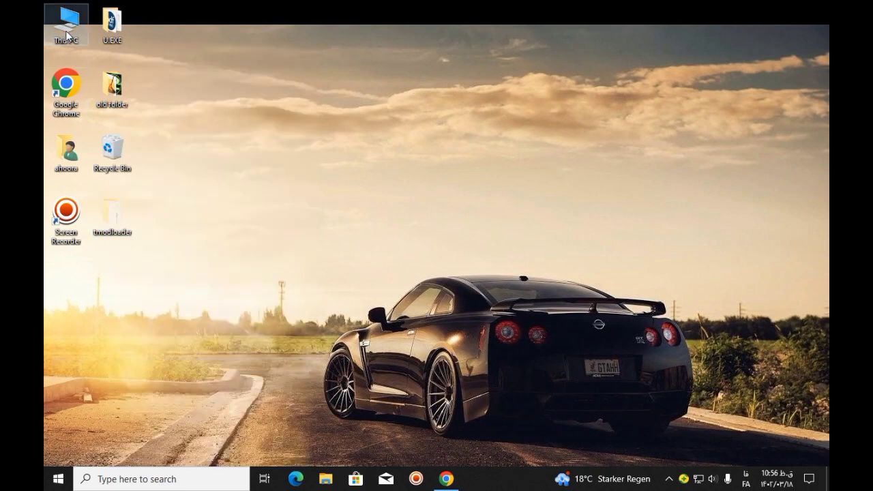
{"action": "scroll", "coordinate": [522, 361], "scroll_direction": "down", "scroll_amount": 1}
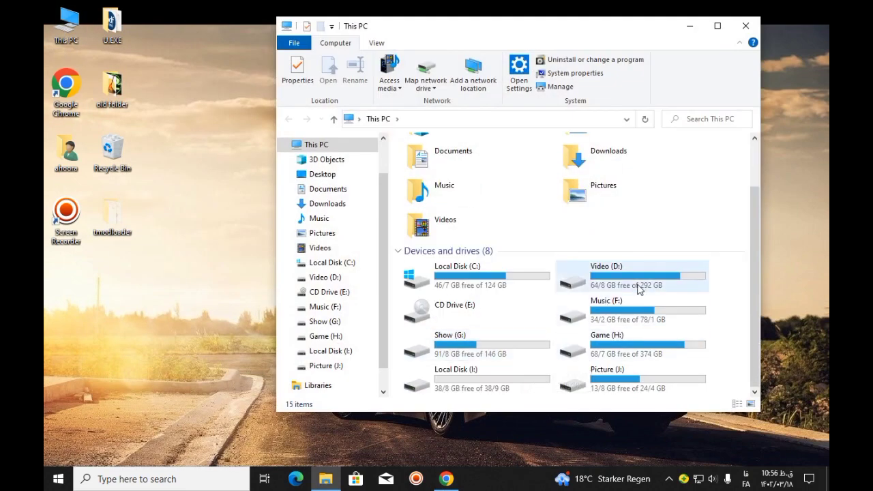
{"action": "double_click", "coordinate": [443, 344]}
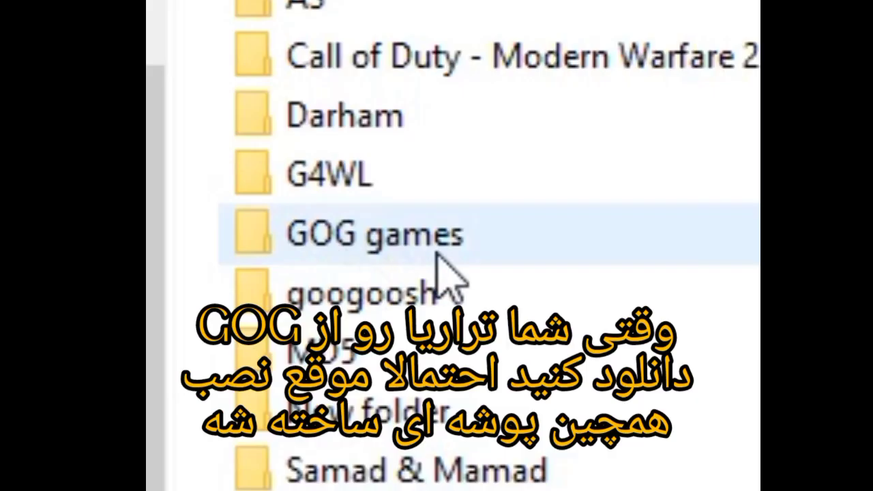
{"action": "mouse_move", "coordinate": [447, 213]}
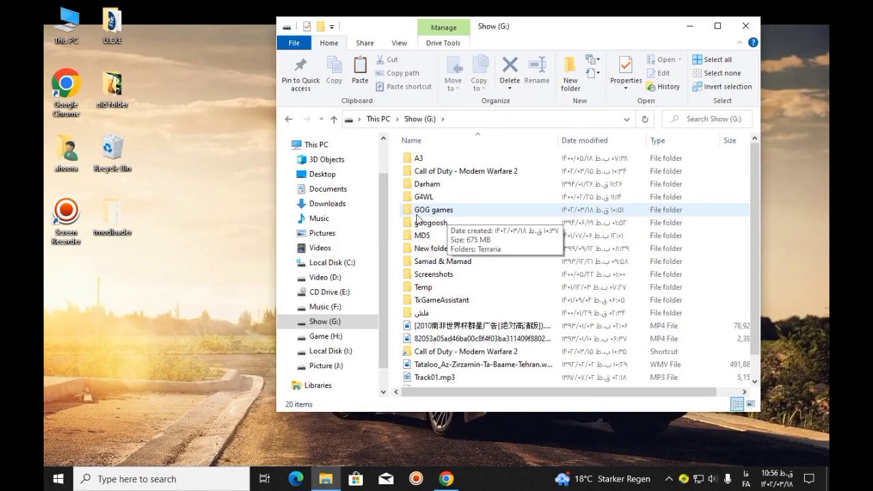
{"action": "double_click", "coordinate": [428, 211]}
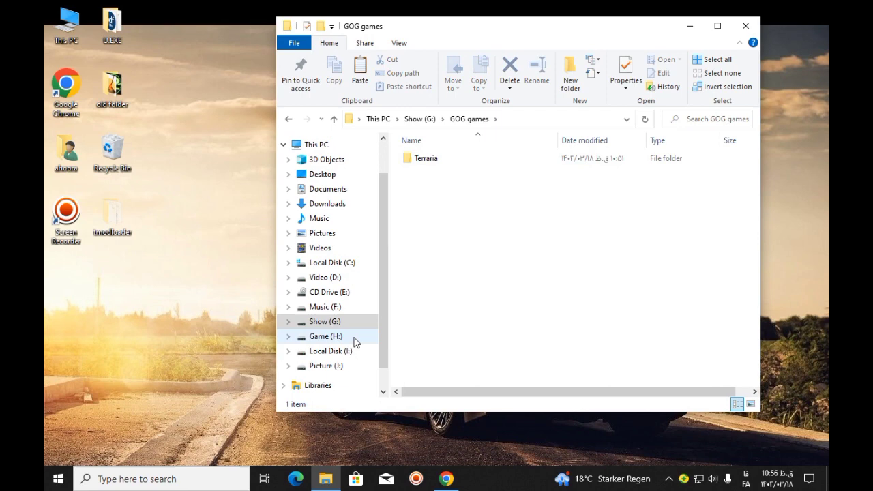
{"action": "left_click", "coordinate": [290, 127]}
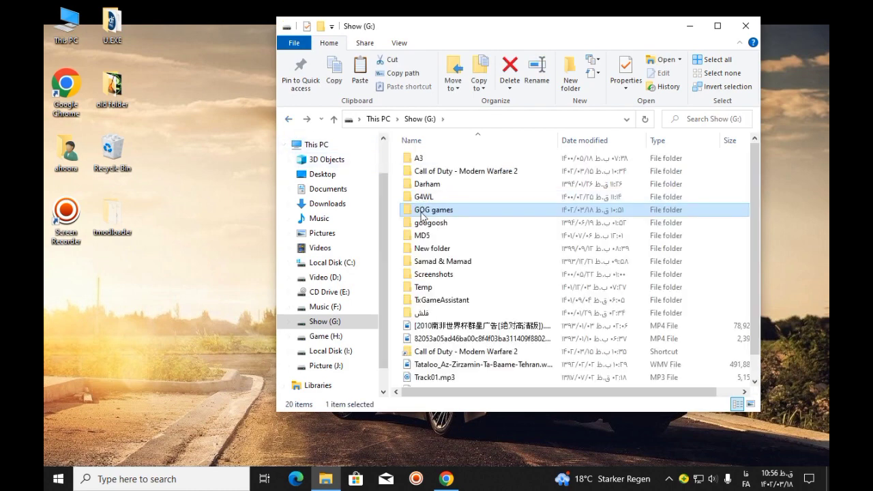
{"action": "double_click", "coordinate": [423, 213]}
{"action": "right_click", "coordinate": [432, 185]}
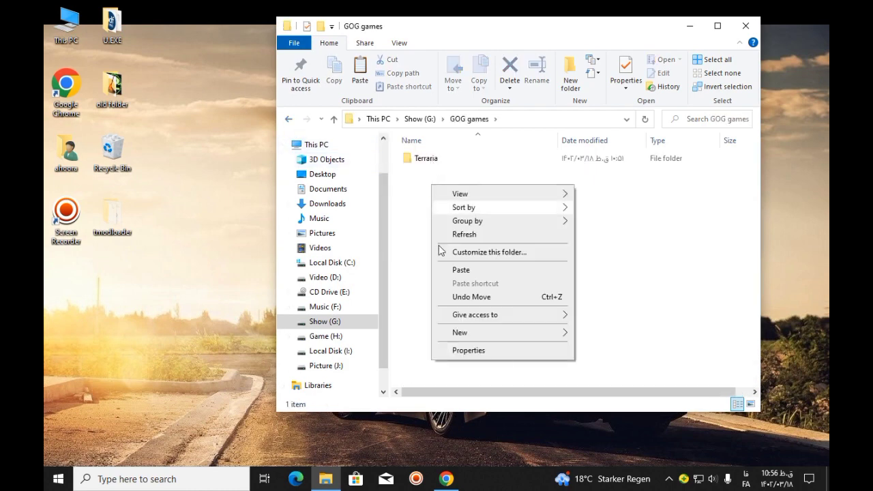
{"action": "left_click", "coordinate": [457, 270]}
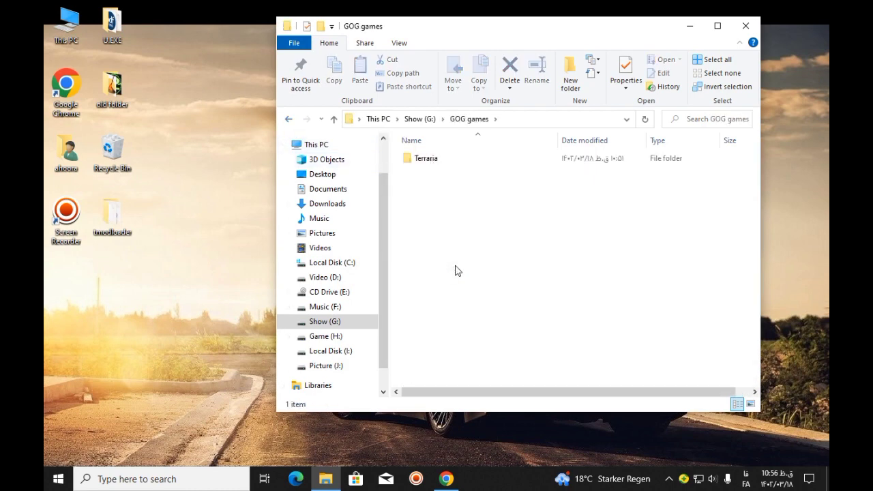
Run start-tModLoader.bat from the tmodloader folder in GOG games and close its console window
{"action": "double_click", "coordinate": [442, 174]}
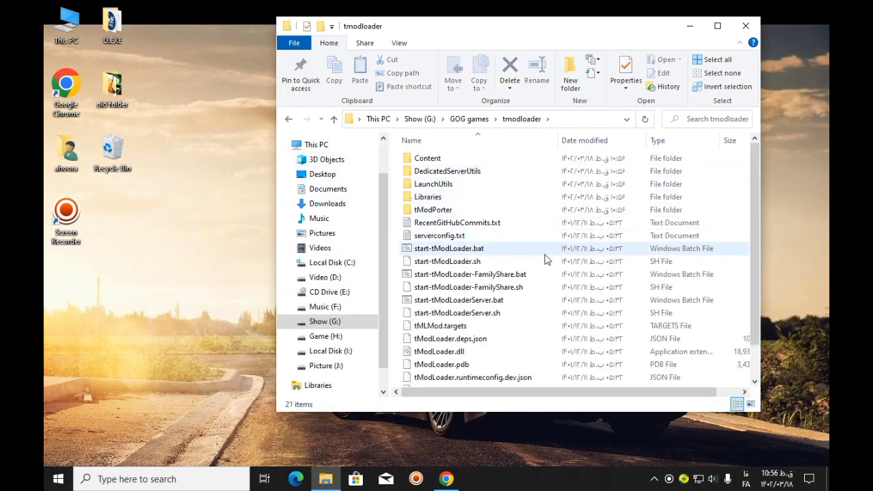
{"action": "double_click", "coordinate": [467, 252]}
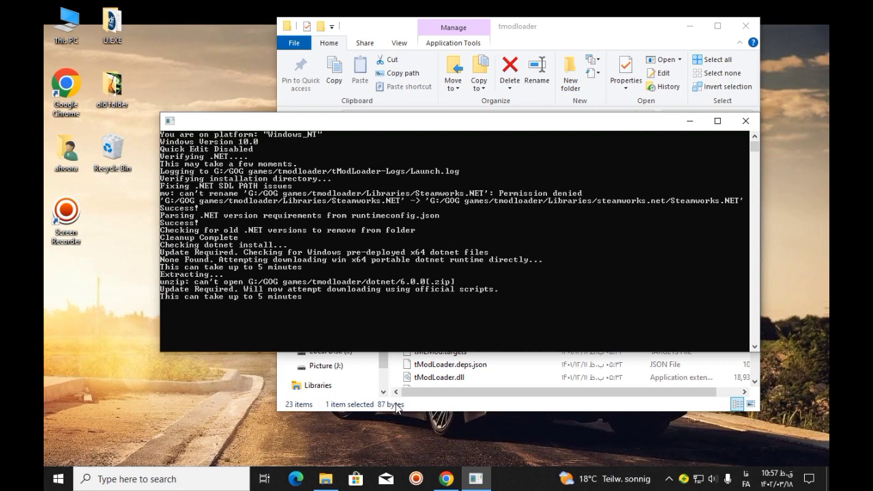
{"action": "left_click", "coordinate": [744, 124]}
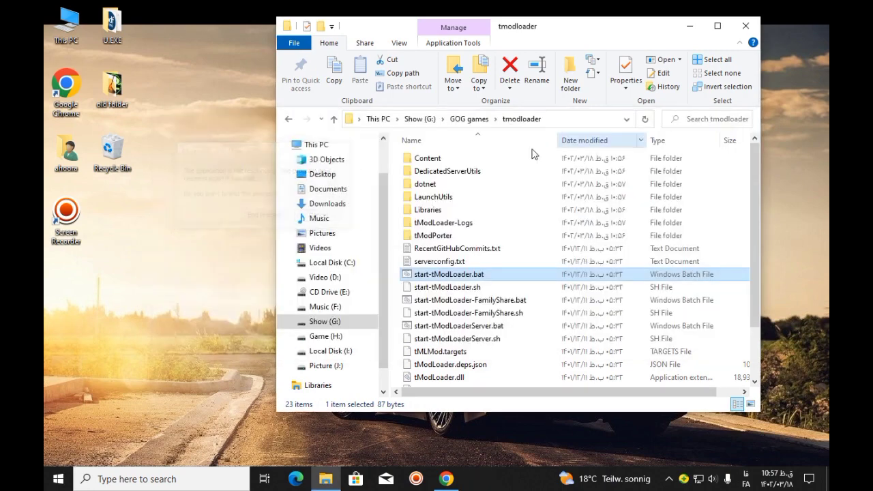
Switch to Chrome, open the soft98.ir .NET page from the .NET 6 search results and go to its download list
{"action": "left_click", "coordinate": [445, 481]}
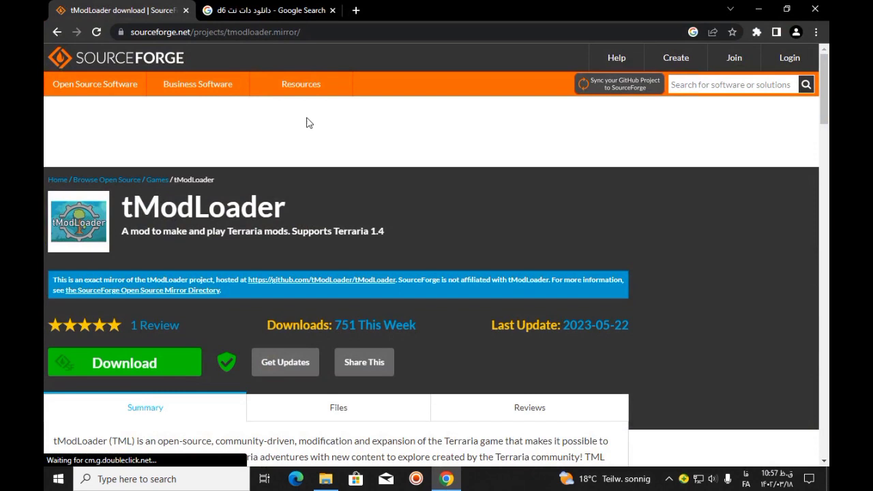
{"action": "left_click", "coordinate": [256, 14]}
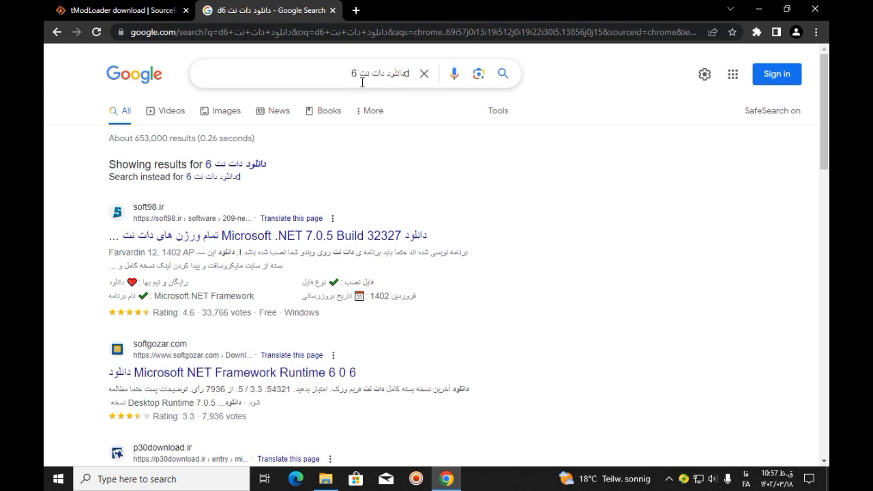
{"action": "left_click", "coordinate": [333, 237]}
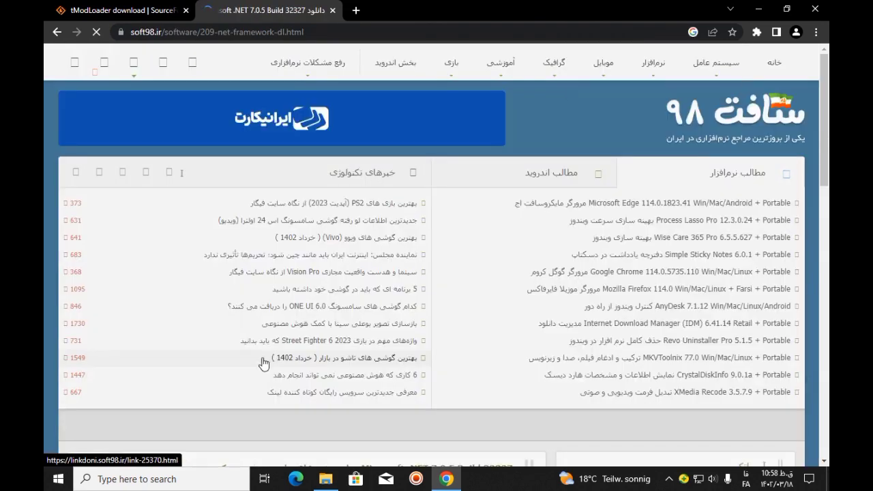
{"action": "scroll", "coordinate": [593, 279], "scroll_direction": "down", "scroll_amount": 10}
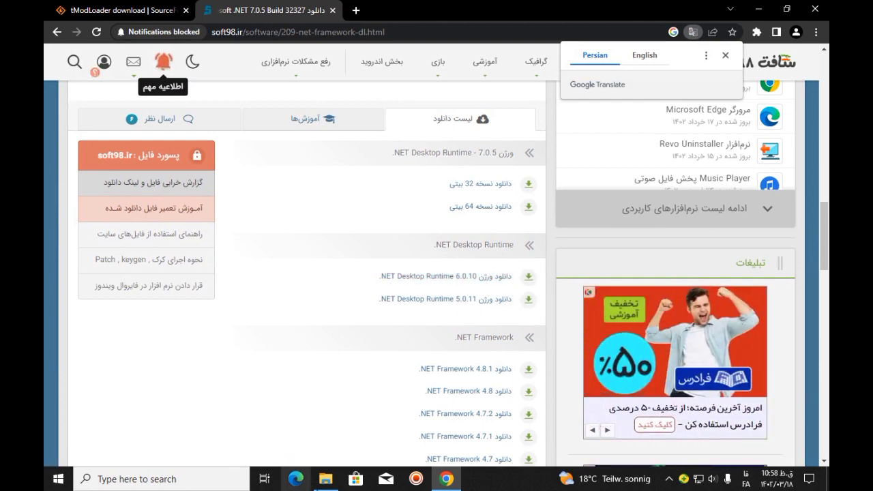
Minimize Chrome and maximize the NET.Desktop.Runtime.6.0.10 folder window
{"action": "mouse_move", "coordinate": [324, 479]}
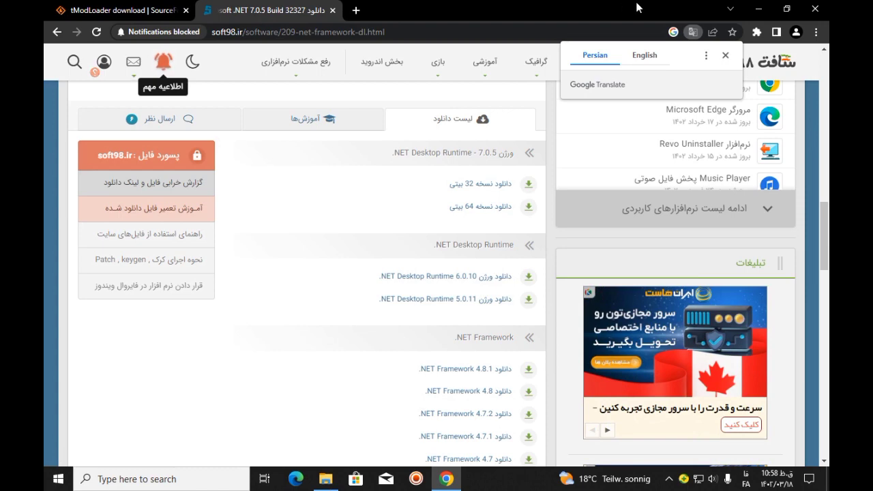
{"action": "left_click", "coordinate": [758, 9]}
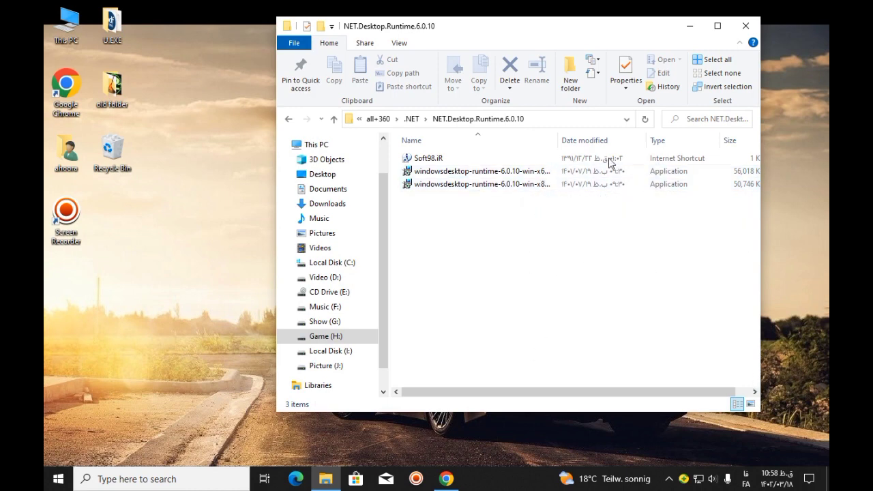
{"action": "double_click", "coordinate": [615, 26]}
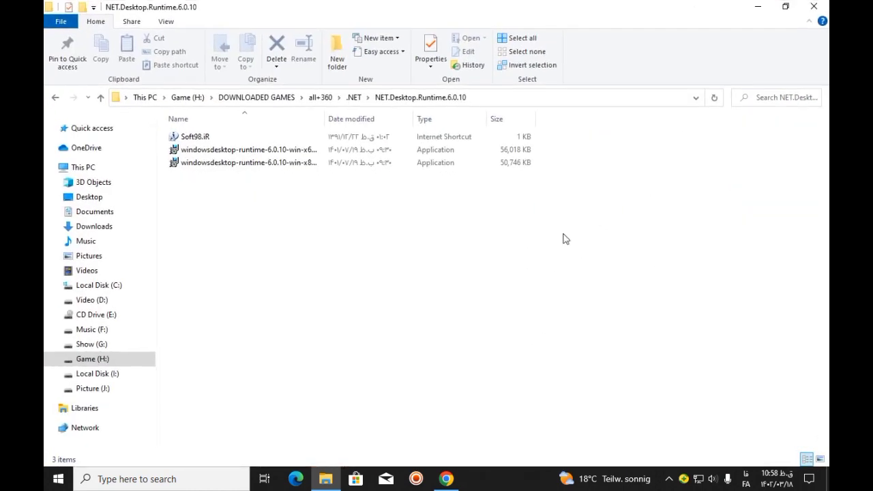
Check the full file names of the two windowsdesktop-runtime-6.0.10 installers without renaming them
{"action": "right_click", "coordinate": [305, 156]}
{"action": "left_click", "coordinate": [348, 439]}
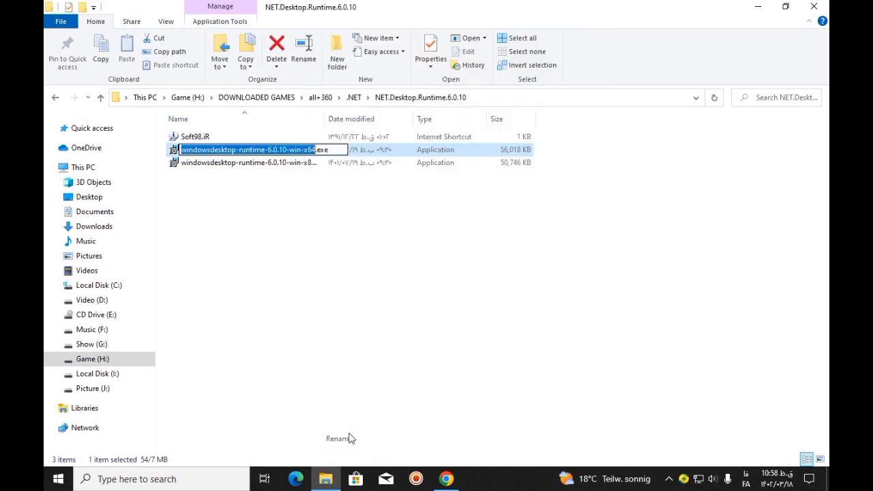
{"action": "left_click", "coordinate": [300, 162]}
{"action": "right_click", "coordinate": [300, 164]}
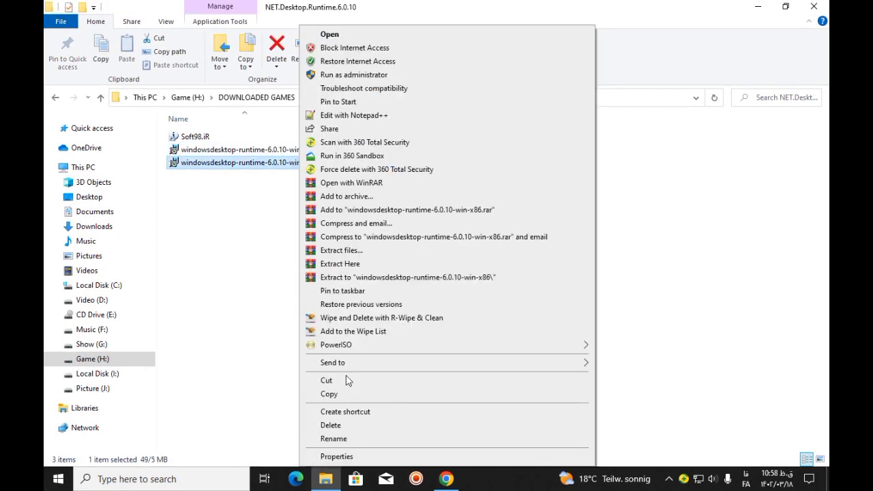
{"action": "left_click", "coordinate": [334, 439]}
{"action": "left_click", "coordinate": [322, 165]}
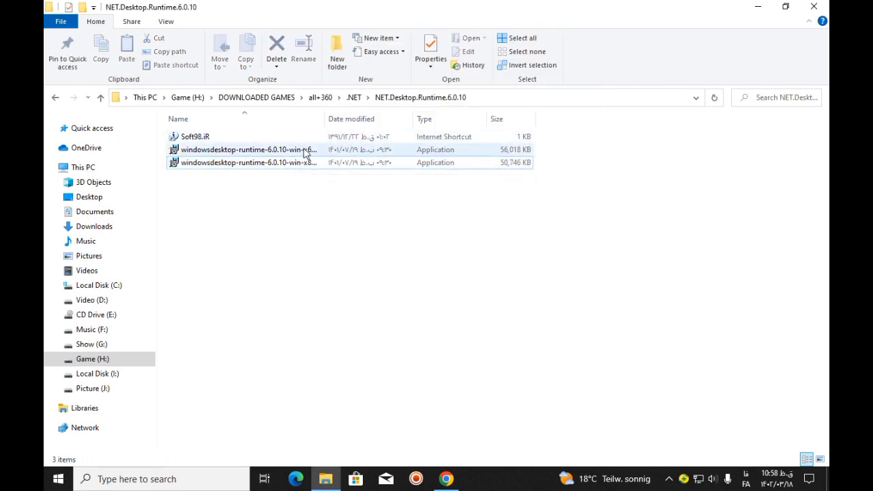
Run the x64 Windows Desktop Runtime 6.0.10 installer, repair the installation, and close the installer and its folder
{"action": "double_click", "coordinate": [305, 153]}
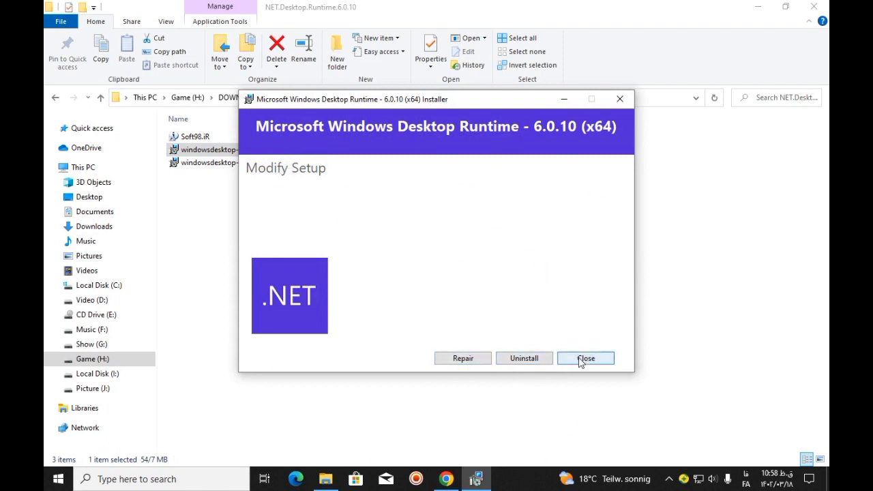
{"action": "left_click", "coordinate": [462, 359]}
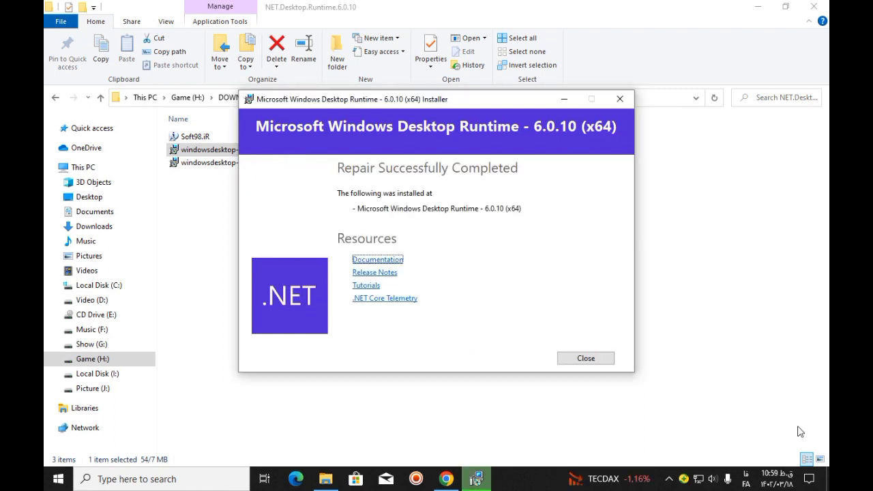
{"action": "left_click", "coordinate": [586, 359]}
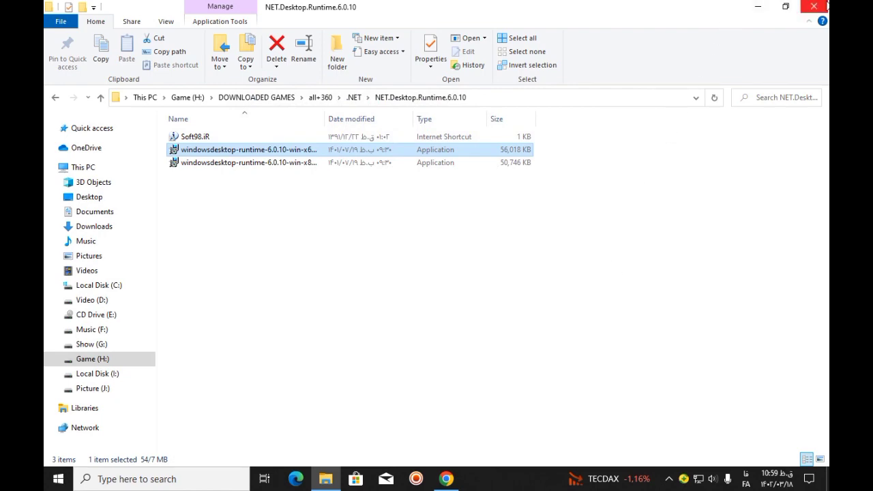
{"action": "left_click", "coordinate": [825, 5]}
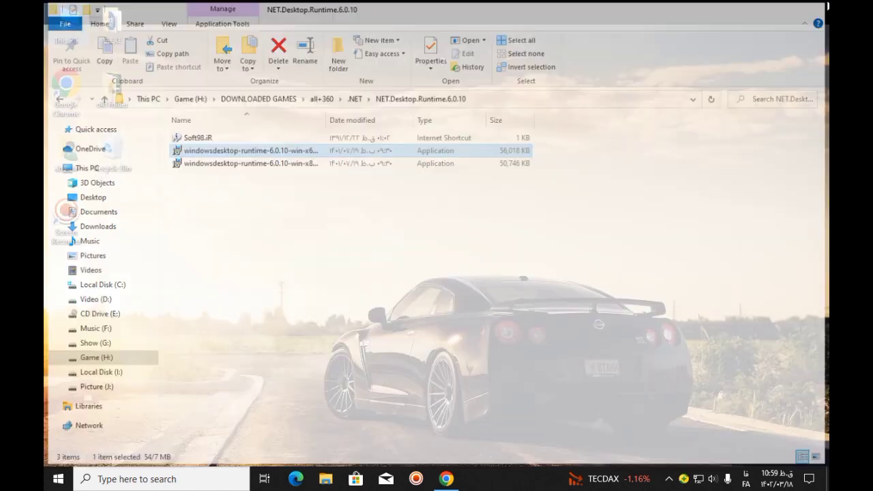
Launch start-tModLoader.bat from the tModLoader folder in GOG games on drive Video (D:)
{"action": "double_click", "coordinate": [66, 22]}
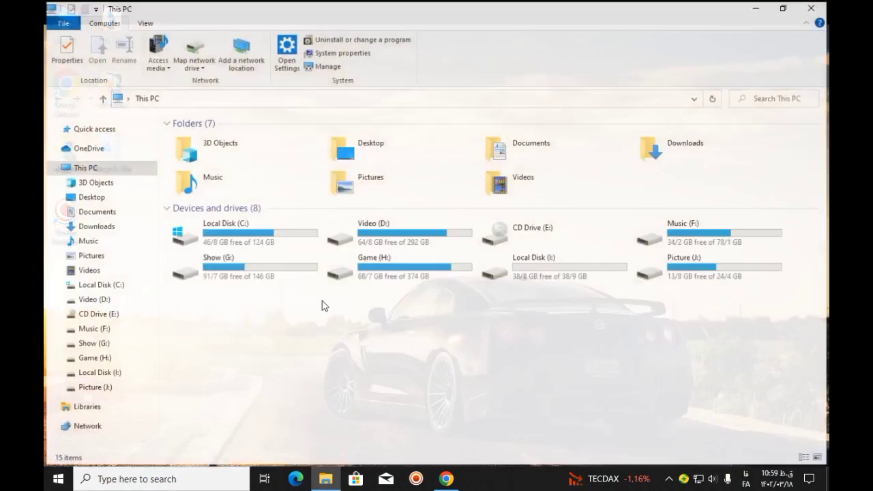
{"action": "double_click", "coordinate": [354, 244]}
{"action": "double_click", "coordinate": [234, 243]}
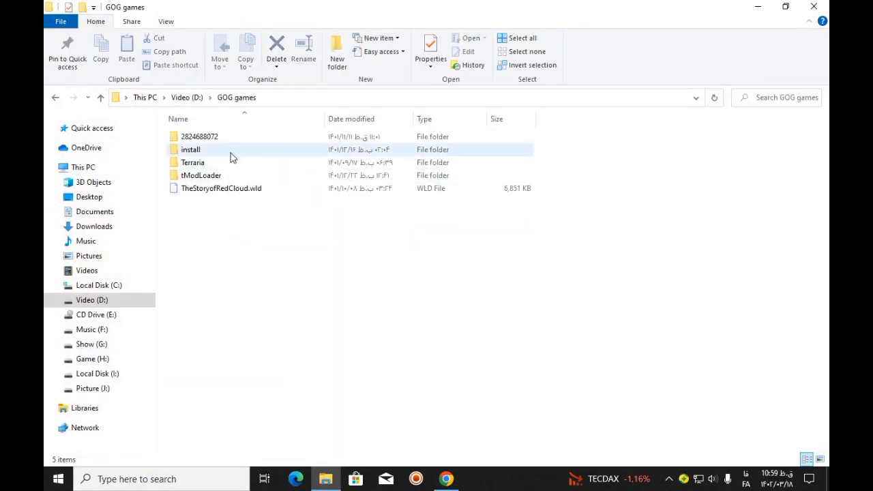
{"action": "double_click", "coordinate": [205, 175]}
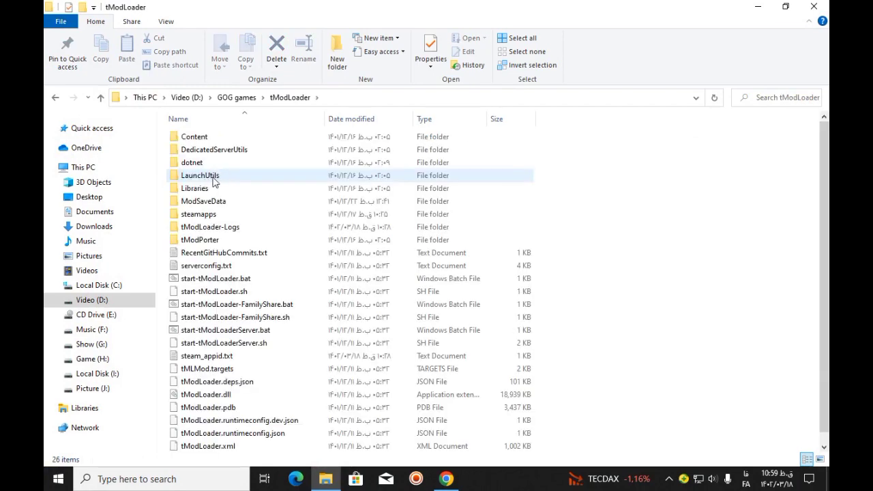
{"action": "double_click", "coordinate": [209, 280]}
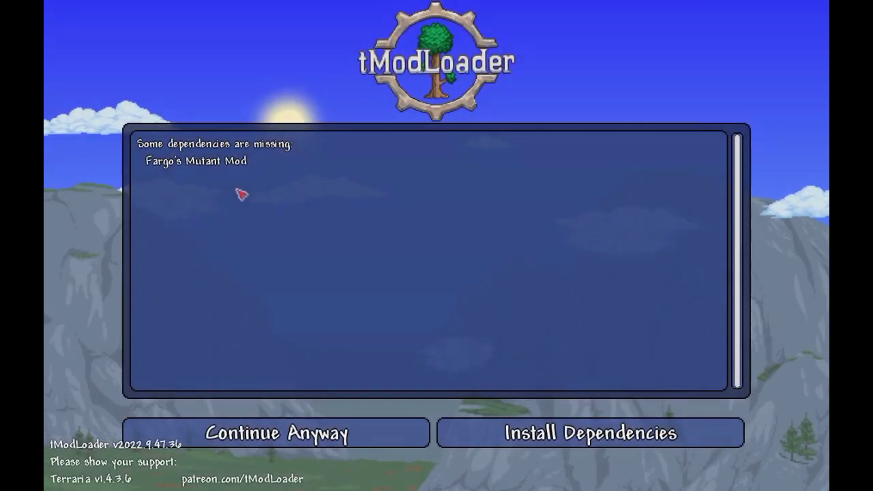
Continue without installing the missing mod dependencies and cancel the mod loading
{"action": "left_click", "coordinate": [290, 430]}
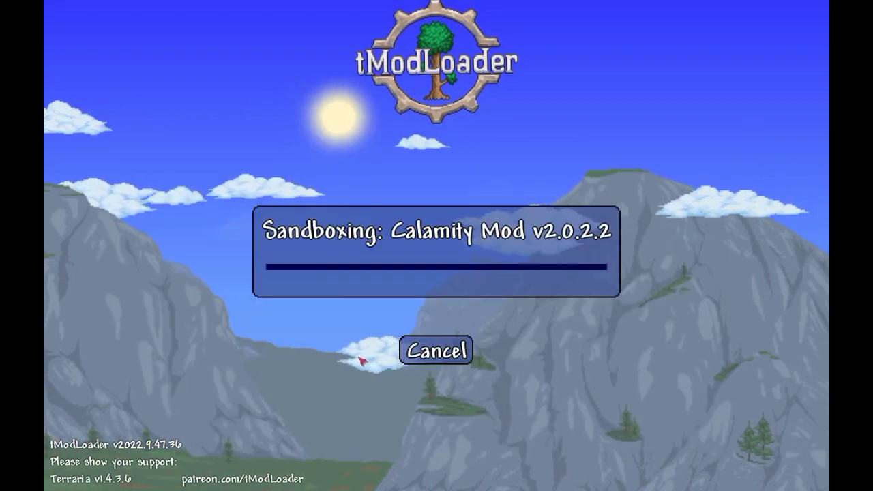
{"action": "left_click", "coordinate": [427, 353]}
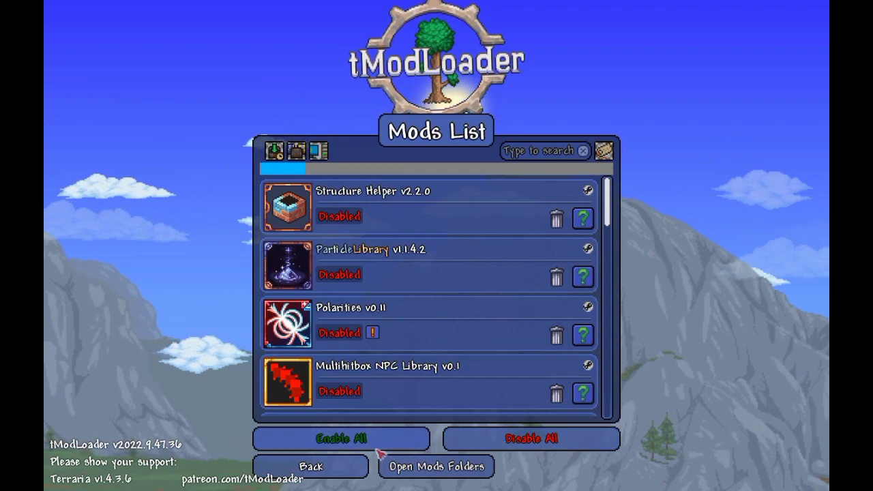
Look through the Mods List, return to the main menu and open Download Mods in the Workshop Hub
{"action": "scroll", "coordinate": [409, 273], "scroll_direction": "down", "scroll_amount": 5}
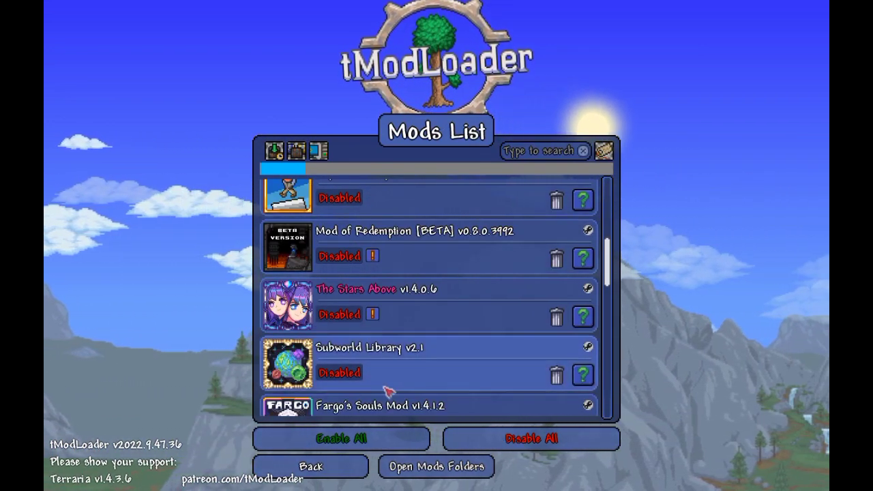
{"action": "left_click", "coordinate": [311, 467]}
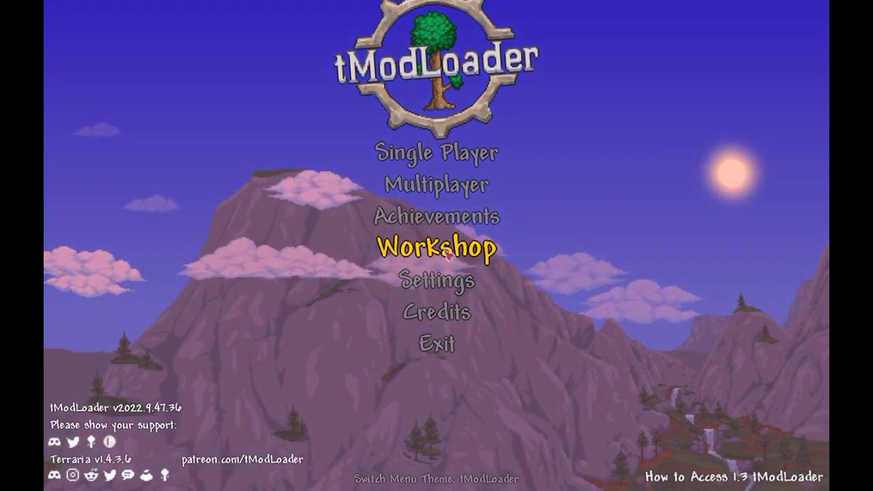
{"action": "left_click", "coordinate": [448, 251]}
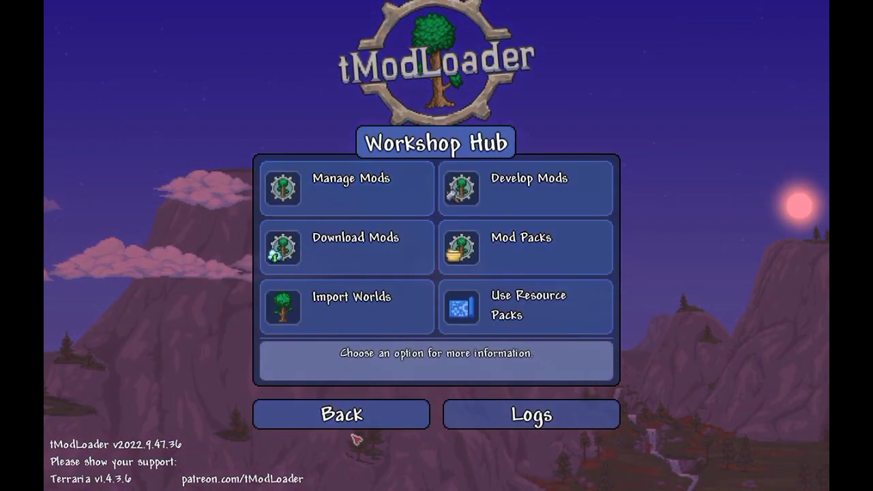
{"action": "left_click", "coordinate": [360, 410]}
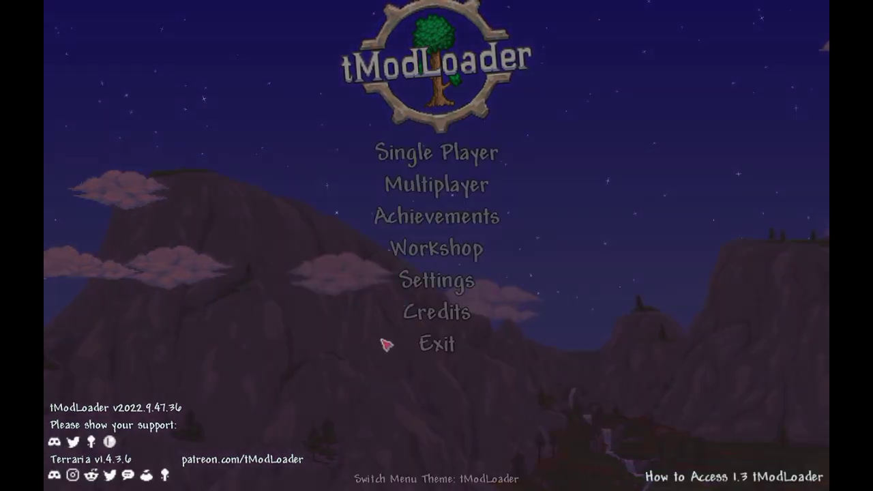
{"action": "left_click", "coordinate": [432, 250]}
{"action": "left_click", "coordinate": [382, 249]}
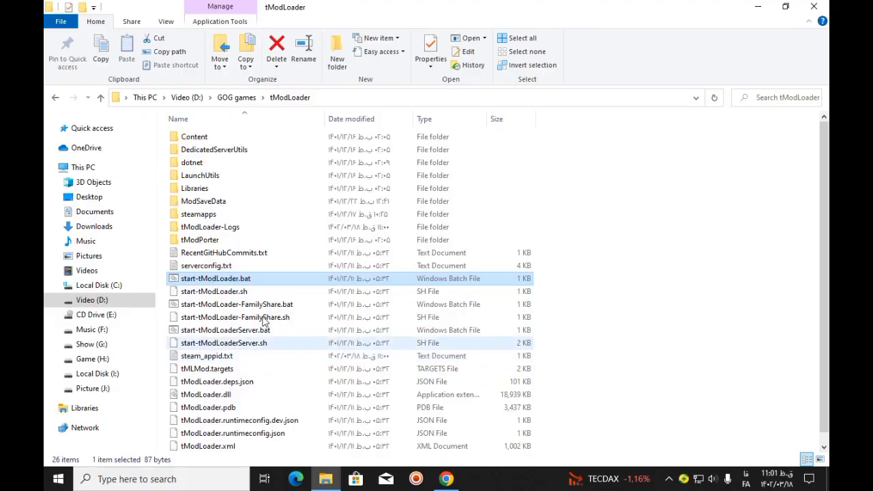
Open drive Game (H:) in the folder window and minimize it
{"action": "left_click", "coordinate": [92, 360]}
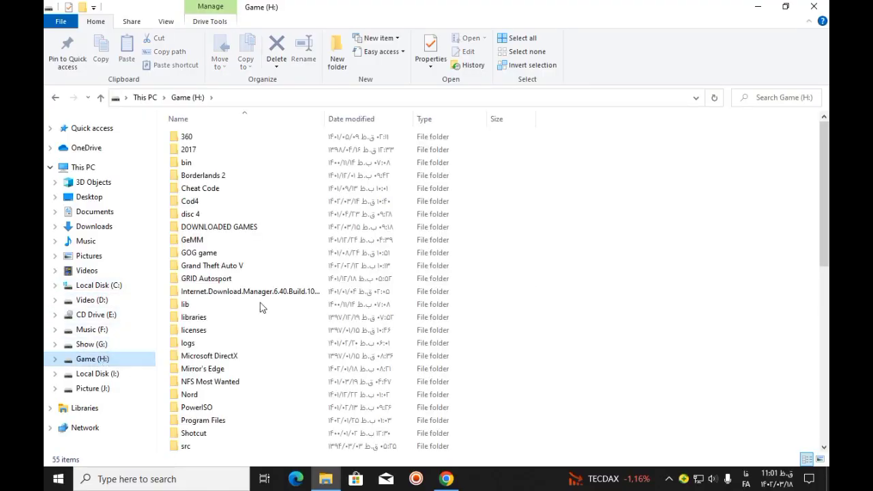
{"action": "left_click", "coordinate": [759, 7]}
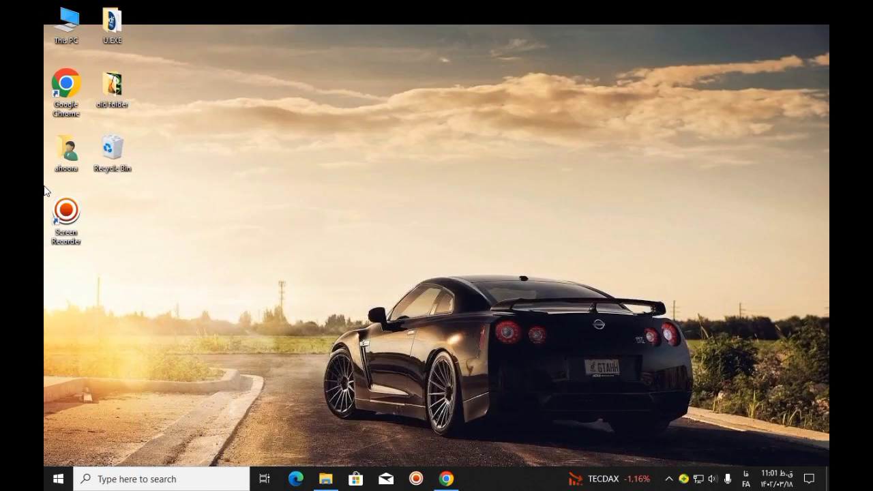
Open a new Chrome window and search Google for "download tmodloader github"
{"action": "double_click", "coordinate": [66, 85]}
{"action": "left_click", "coordinate": [460, 246]}
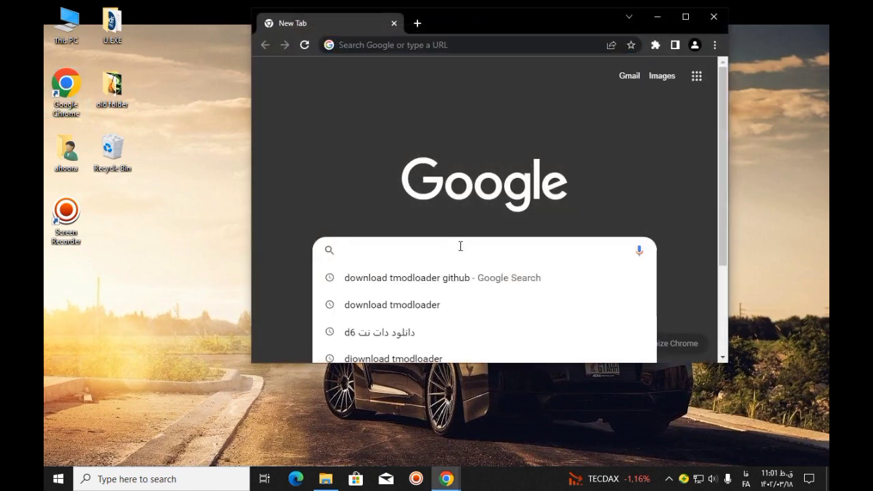
{"action": "type", "text": "ی"}
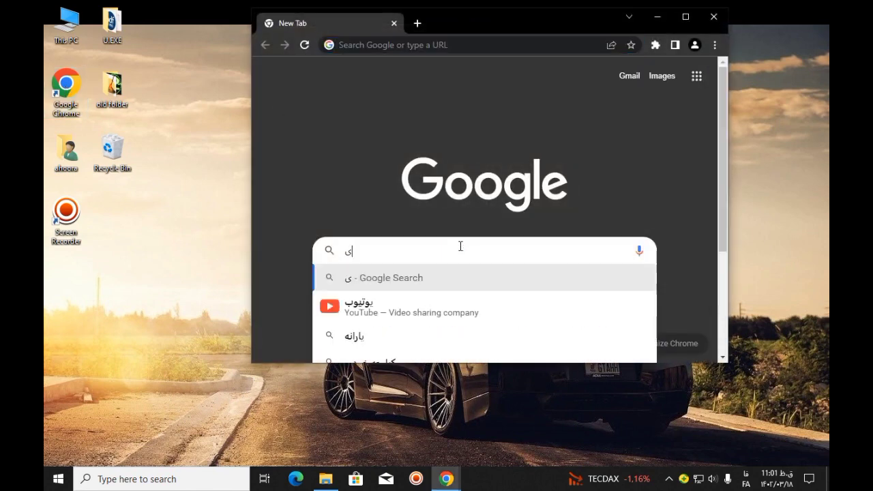
{"action": "key", "text": "BackSpace"}
{"action": "left_click", "coordinate": [431, 277]}
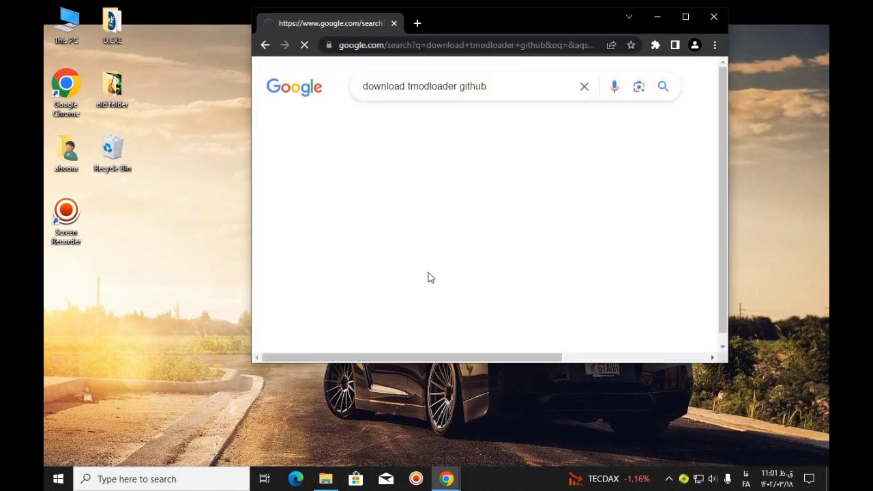
Refine the Google search to "download tmodloader v11.8 github"
{"action": "left_click", "coordinate": [503, 92]}
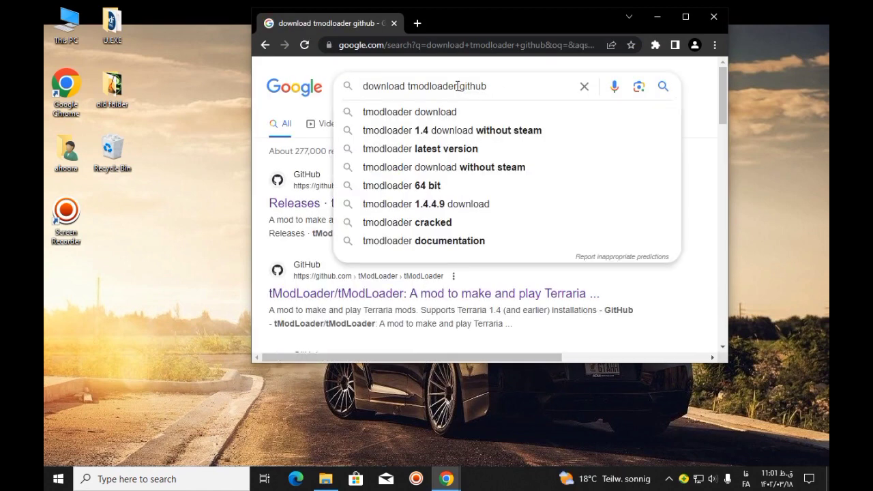
{"action": "type", "text": "ر11"}
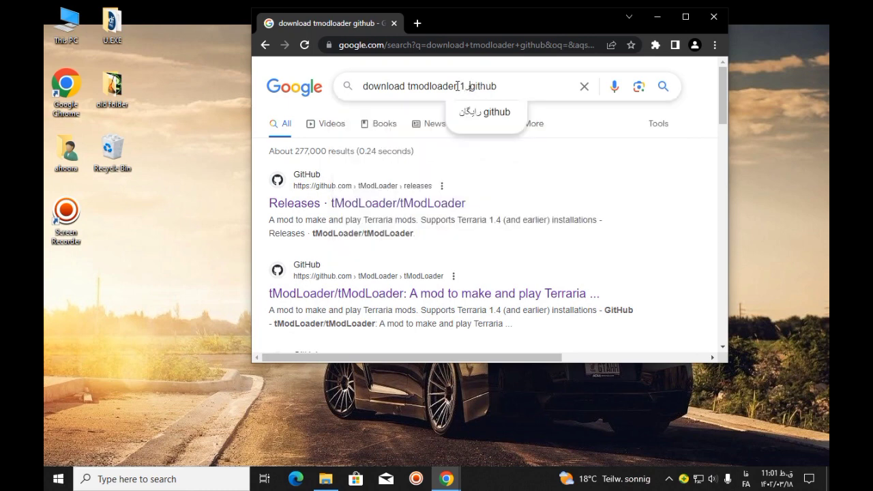
{"action": "key", "text": "BackSpace"}
{"action": "key", "text": "BackSpace"}
{"action": "key", "text": "BackSpace"}
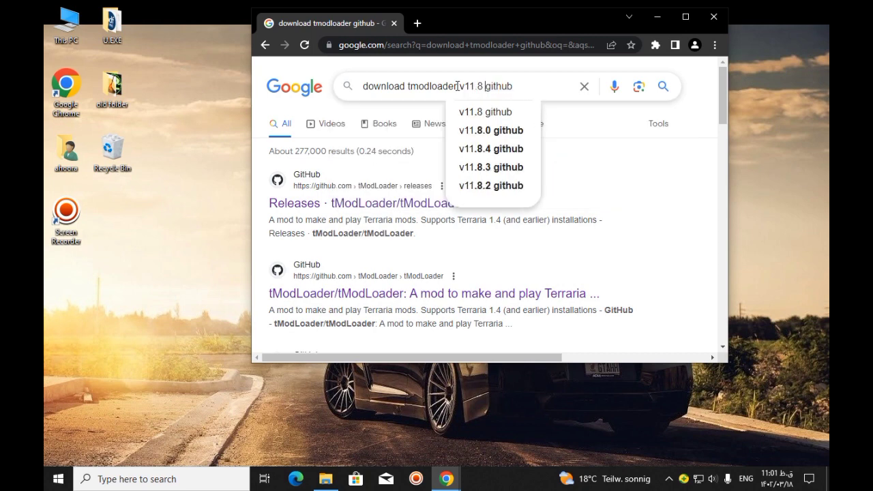
{"action": "key", "text": "Return"}
Look through the tModLoader v11.8 search results and minimize Chrome
{"action": "scroll", "coordinate": [490, 219], "scroll_direction": "down", "scroll_amount": 2}
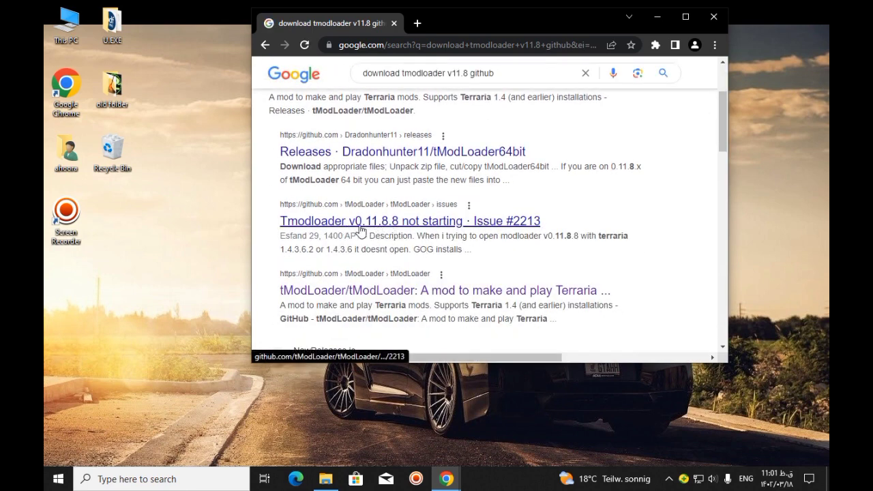
{"action": "scroll", "coordinate": [401, 228], "scroll_direction": "down", "scroll_amount": 3}
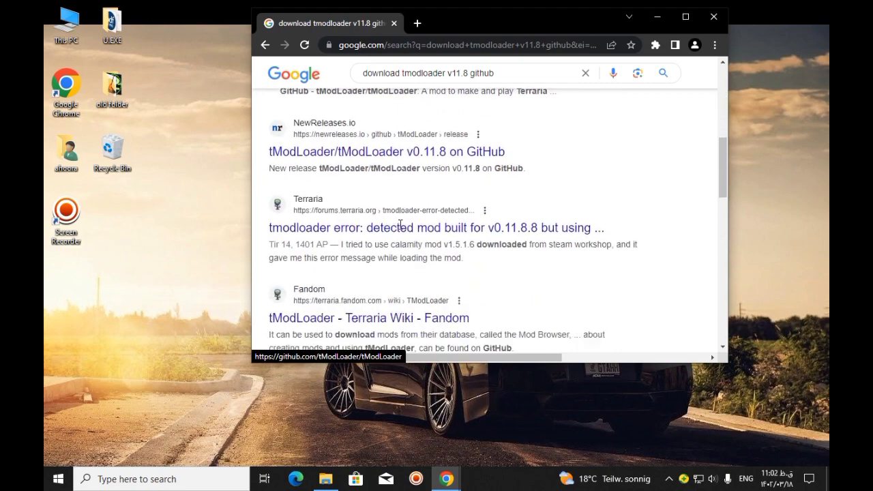
{"action": "scroll", "coordinate": [401, 225], "scroll_direction": "up", "scroll_amount": 4}
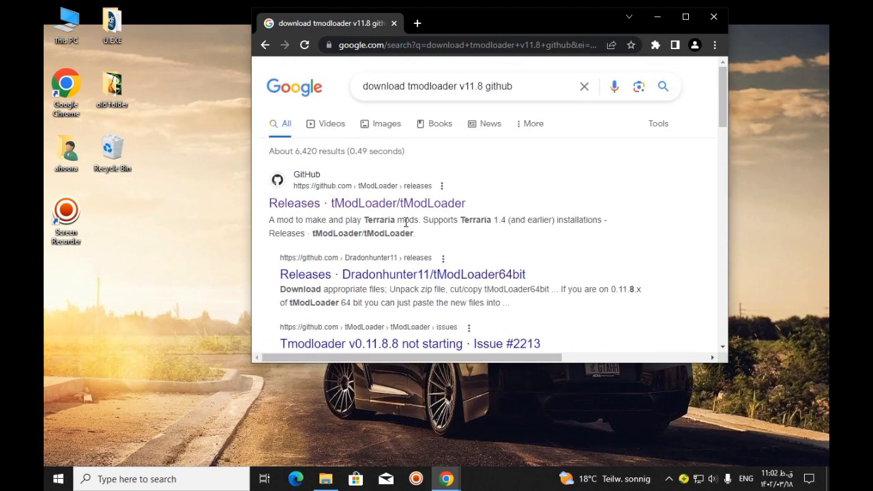
{"action": "left_click", "coordinate": [655, 18]}
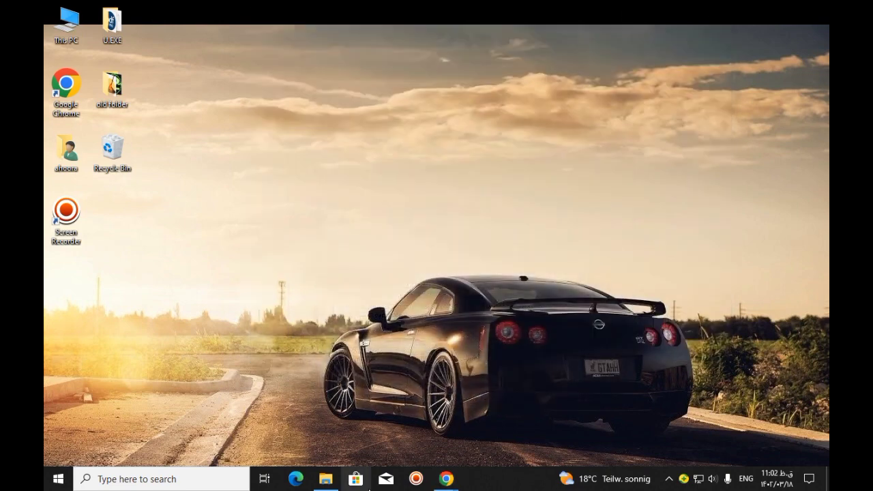
Restore the Game (H:) folder window and look into the Terraria folder inside GOG game
{"action": "left_click", "coordinate": [327, 479]}
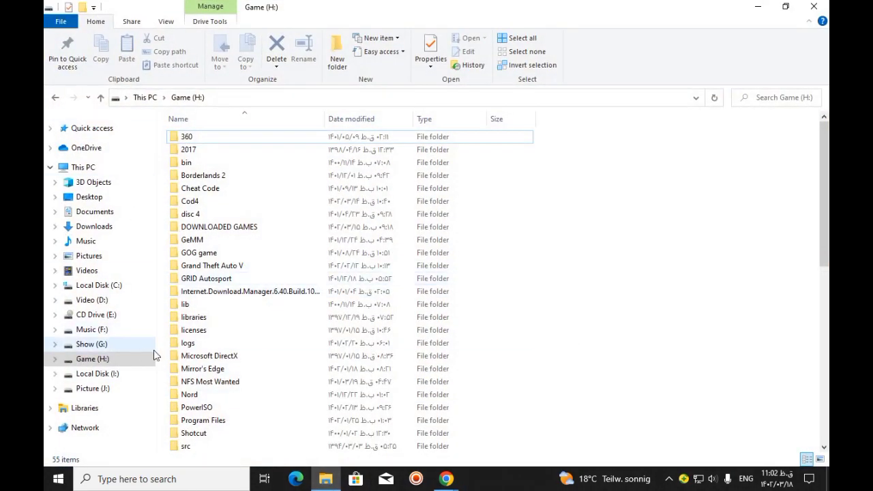
{"action": "double_click", "coordinate": [197, 253]}
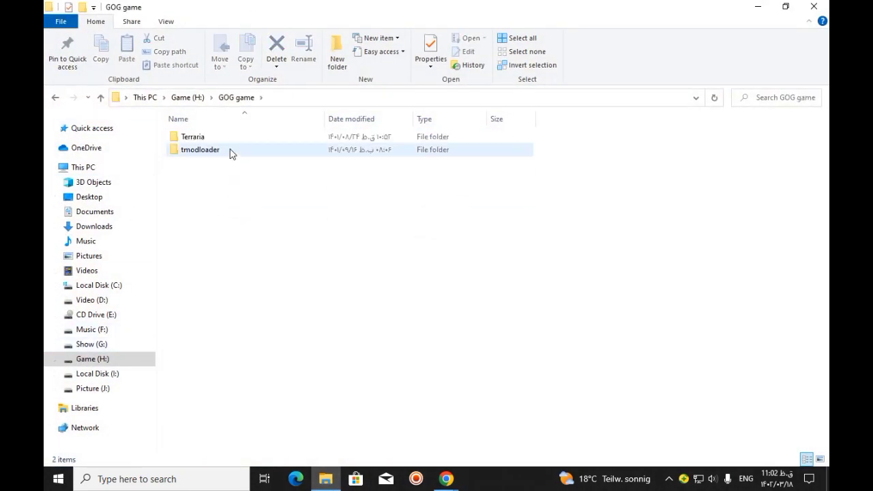
{"action": "double_click", "coordinate": [231, 143]}
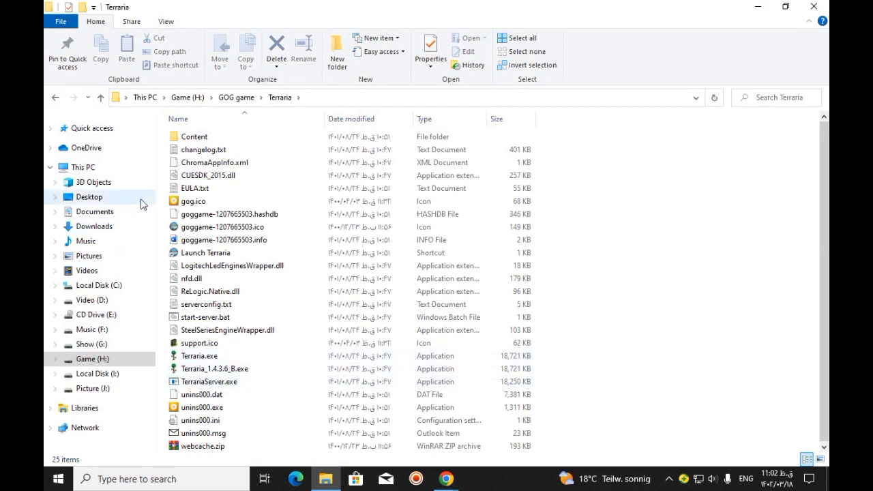
Go back to GOG game, launch tModLoader.exe from the tmodloader folder, and cancel its mod loading
{"action": "left_click", "coordinate": [55, 97]}
{"action": "double_click", "coordinate": [265, 153]}
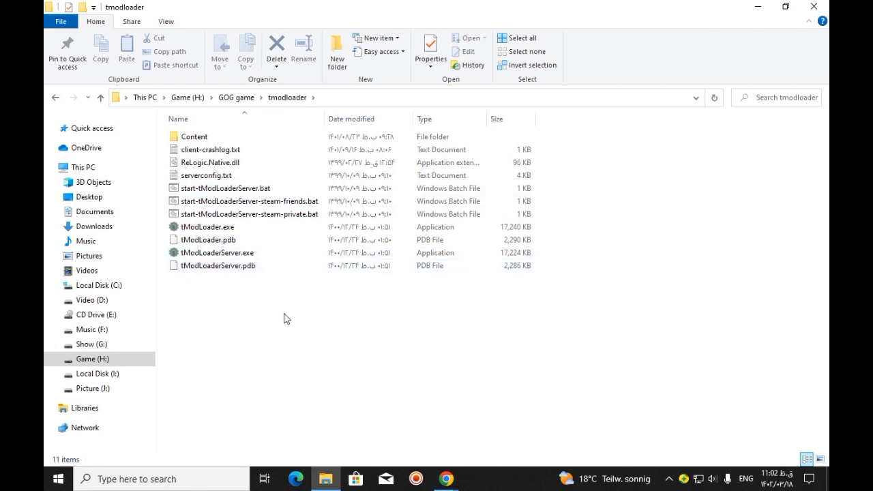
{"action": "double_click", "coordinate": [215, 233]}
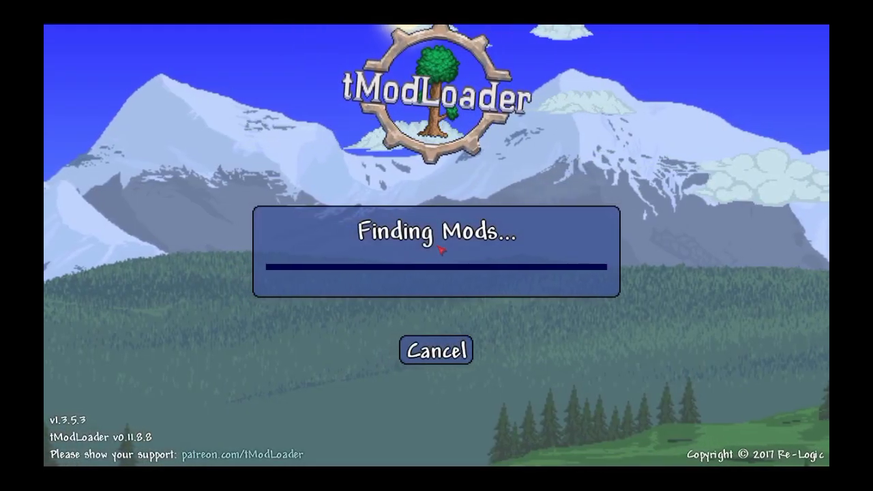
{"action": "left_click", "coordinate": [445, 351]}
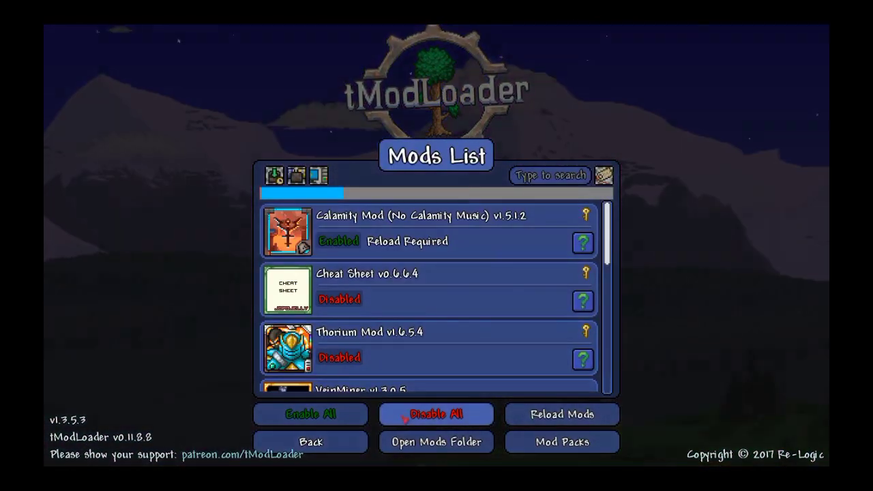
Look through the installed mods in the Mods List and return to the main menu
{"action": "scroll", "coordinate": [480, 355], "scroll_direction": "down", "scroll_amount": 10}
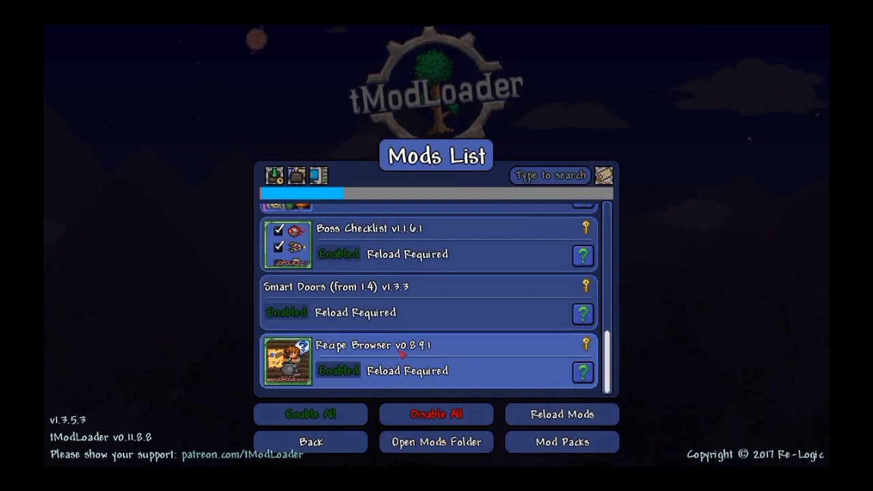
{"action": "scroll", "coordinate": [403, 353], "scroll_direction": "up", "scroll_amount": 10}
{"action": "left_click", "coordinate": [352, 448]}
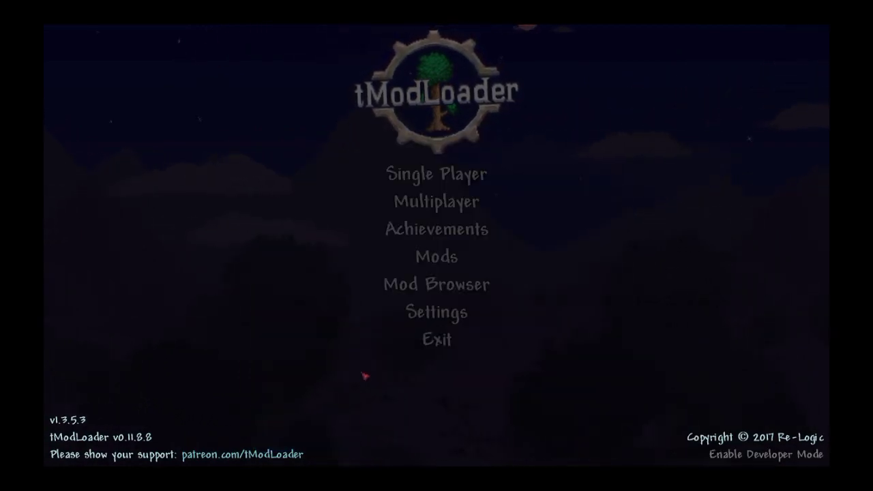
{"action": "left_click", "coordinate": [421, 253]}
{"action": "left_click", "coordinate": [346, 445]}
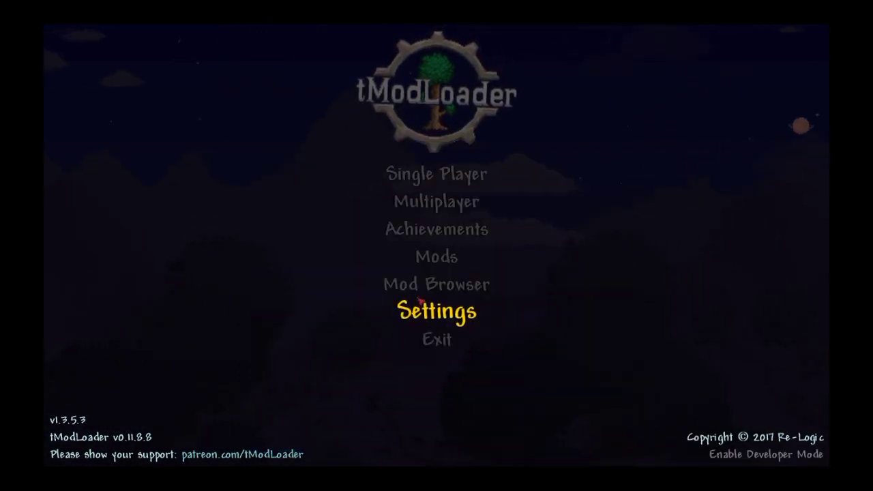
Open the Mod Browser, ignoring the tModLoader update, and look over the available mods
{"action": "left_click", "coordinate": [421, 291]}
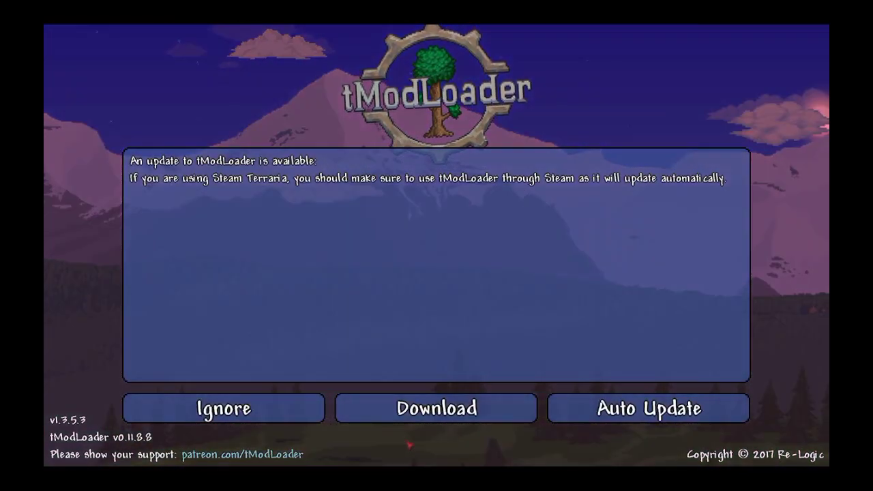
{"action": "left_click", "coordinate": [310, 415]}
{"action": "scroll", "coordinate": [409, 259], "scroll_direction": "down", "scroll_amount": 2}
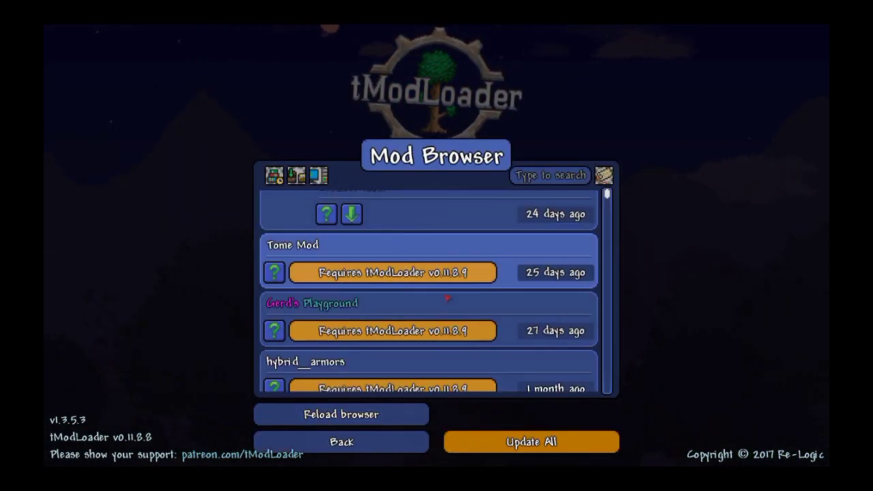
{"action": "scroll", "coordinate": [468, 315], "scroll_direction": "up", "scroll_amount": 2}
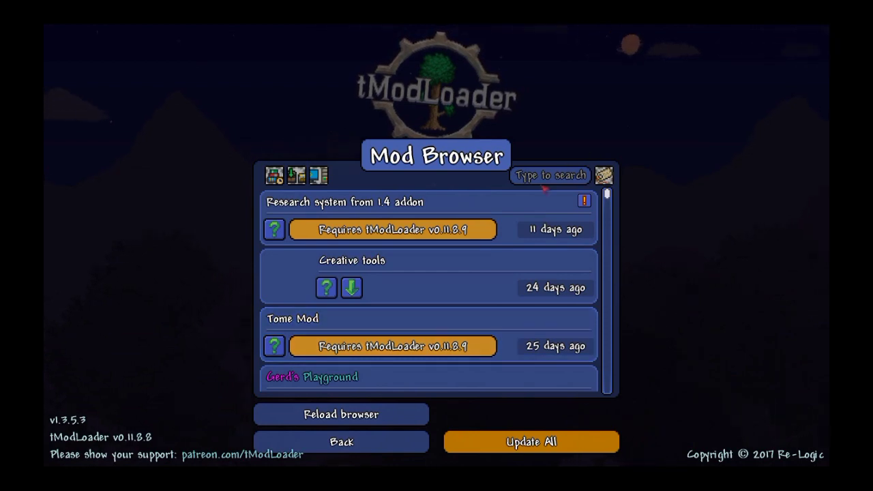
Search the Mod Browser for "shadowl" and change the sort order of the results before leaving the browser
{"action": "left_click", "coordinate": [550, 176]}
{"action": "type", "text": "shjl"}
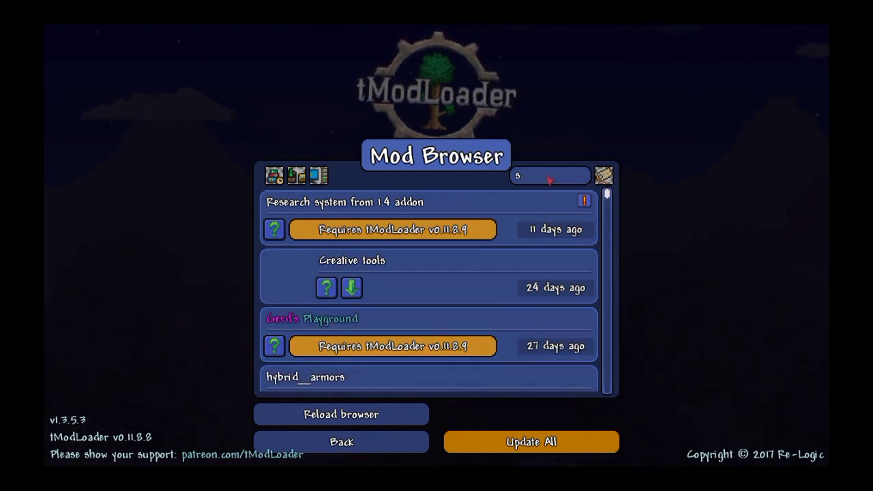
{"action": "key", "text": "BackSpace"}
{"action": "key", "text": "BackSpace"}
{"action": "type", "text": "al"}
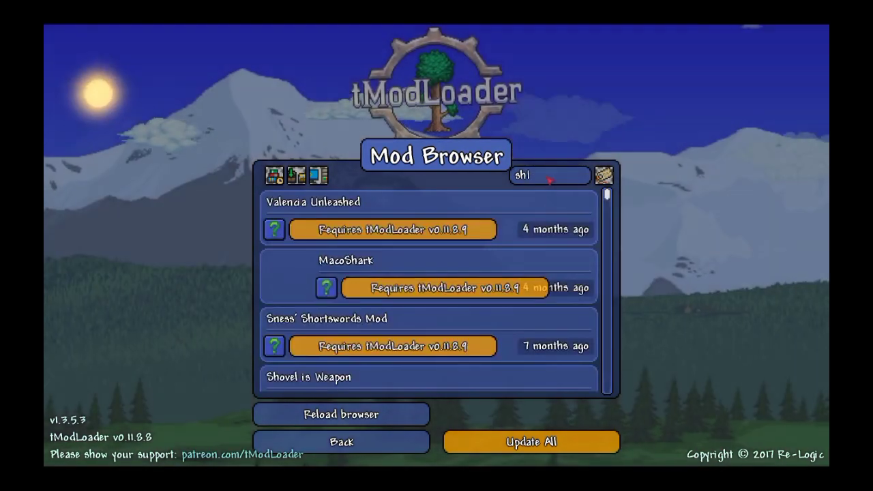
{"action": "type", "text": "dow"}
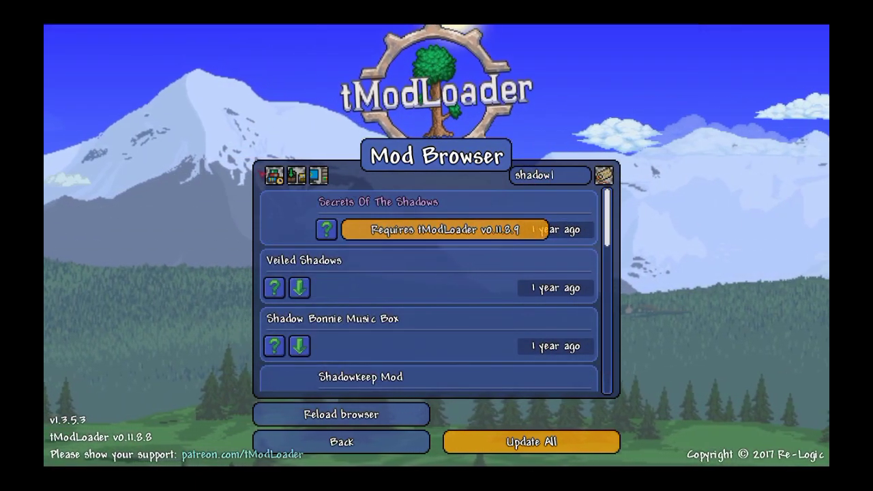
{"action": "left_click", "coordinate": [273, 177]}
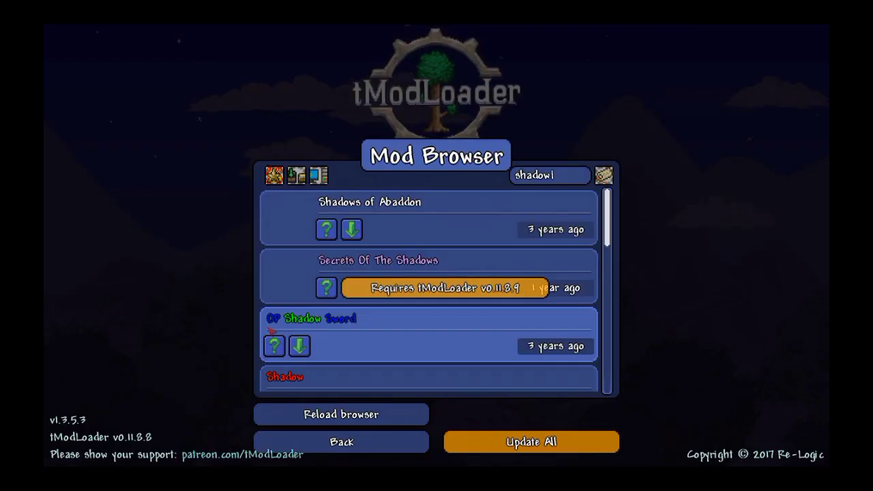
{"action": "left_click", "coordinate": [341, 442]}
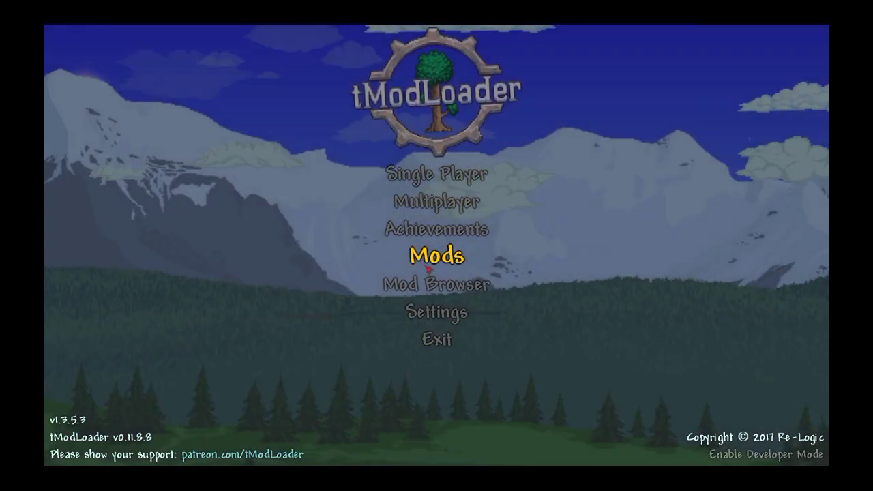
Reopen the Mods List, check the memory usage details, and return to the main menu
{"action": "left_click", "coordinate": [428, 266]}
{"action": "mouse_move", "coordinate": [493, 196]}
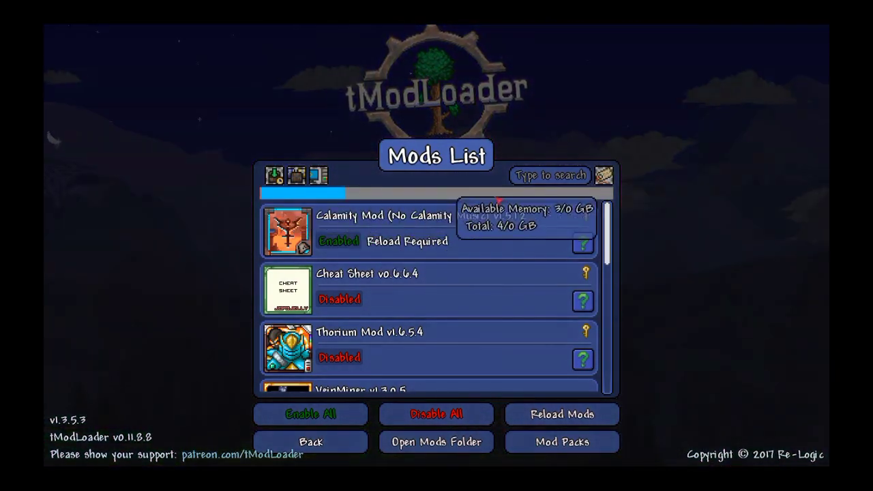
{"action": "left_click", "coordinate": [311, 442]}
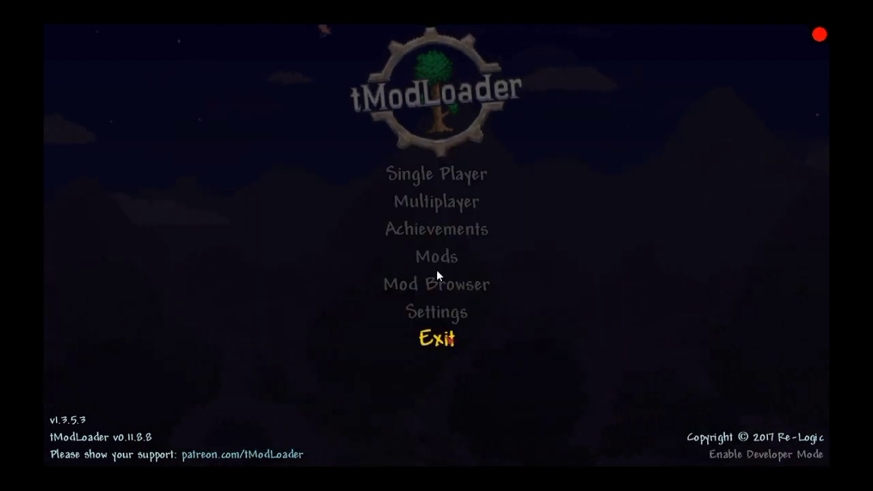
Exit tModLoader and close the tmodloader folder window
{"action": "left_click", "coordinate": [451, 337]}
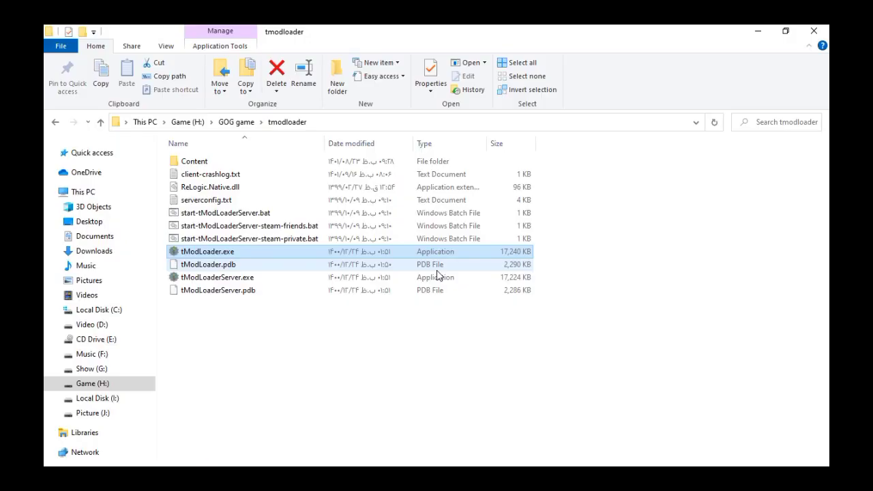
{"action": "left_click", "coordinate": [824, 30]}
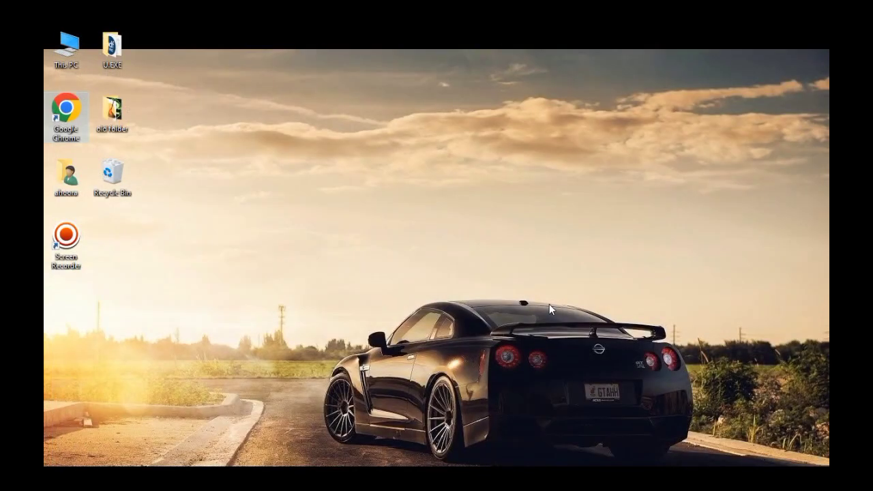